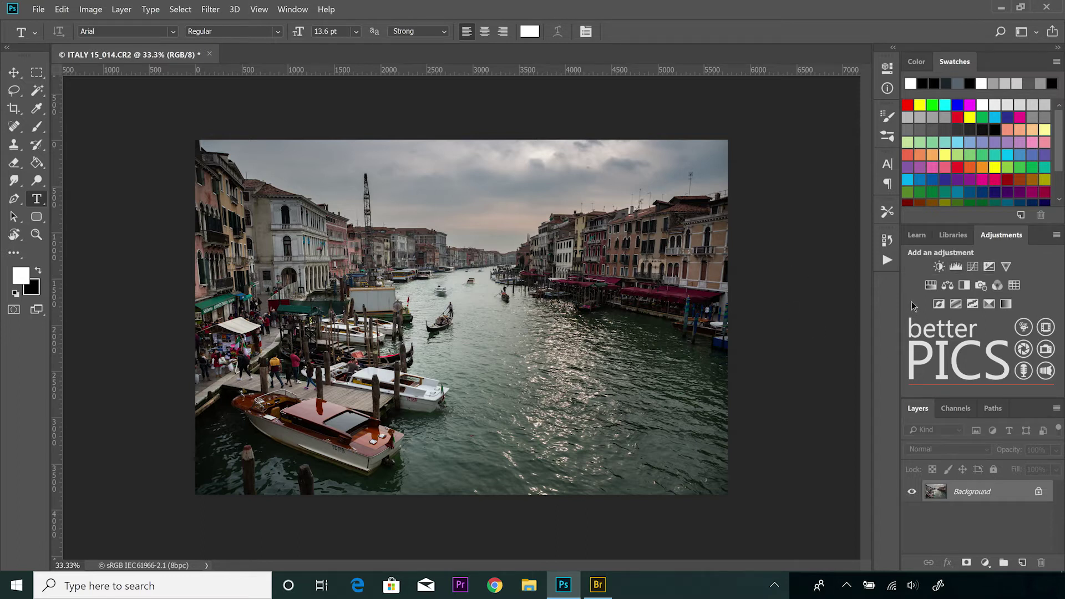
- Glance at the Window menu, then add a Black & White 1 adjustment layer above the Background
click(293, 10)
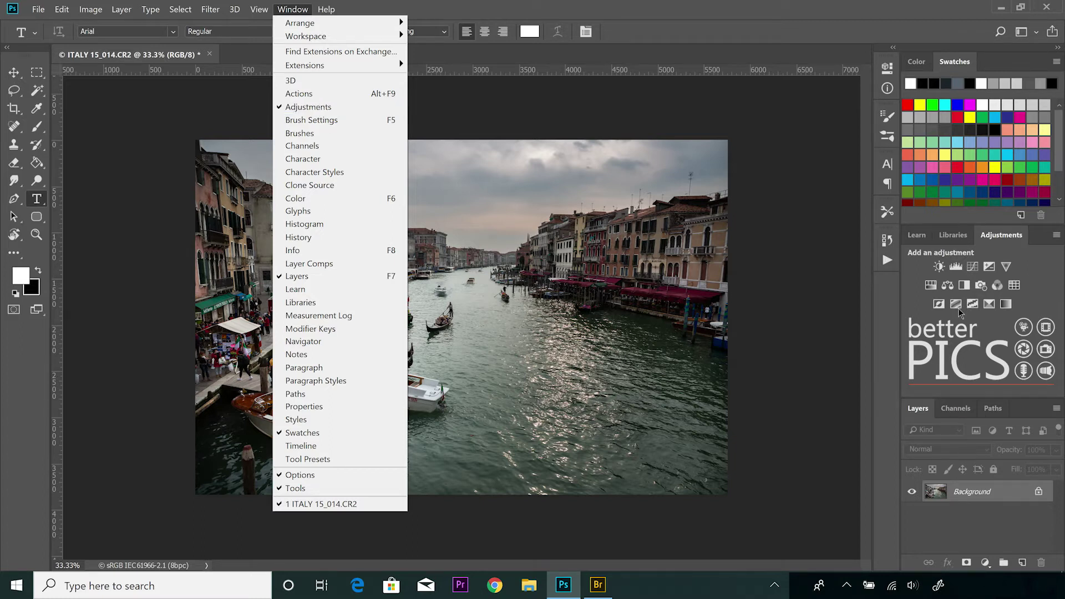
click(981, 355)
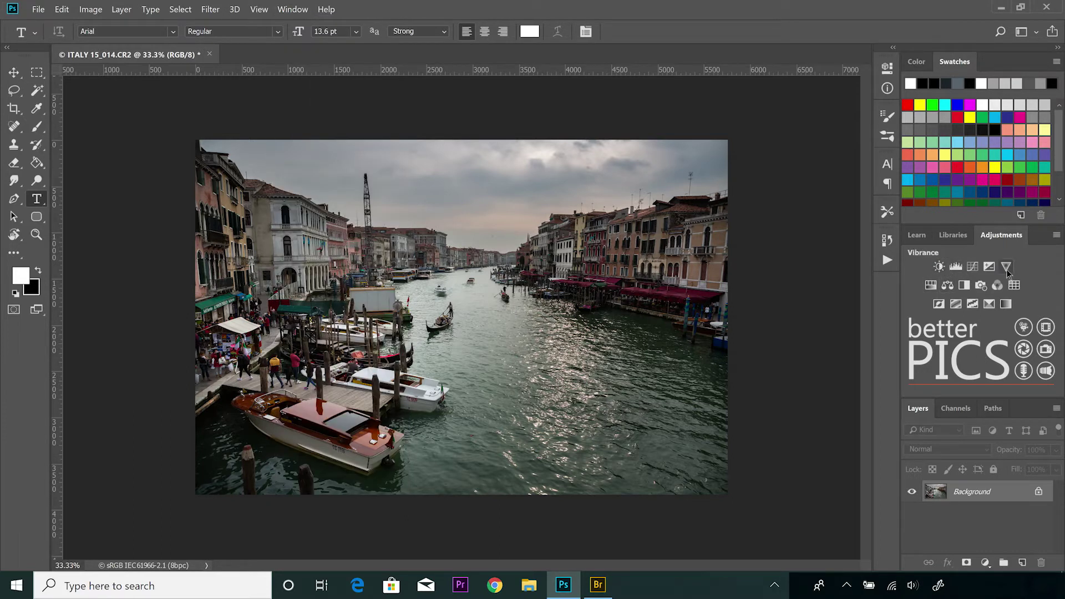
click(970, 289)
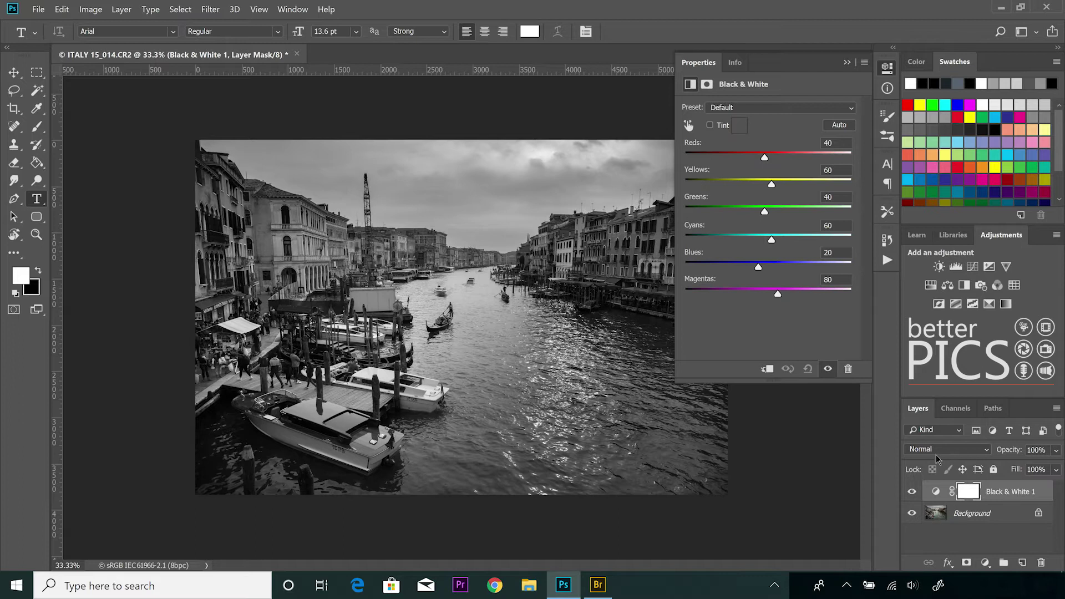
click(887, 67)
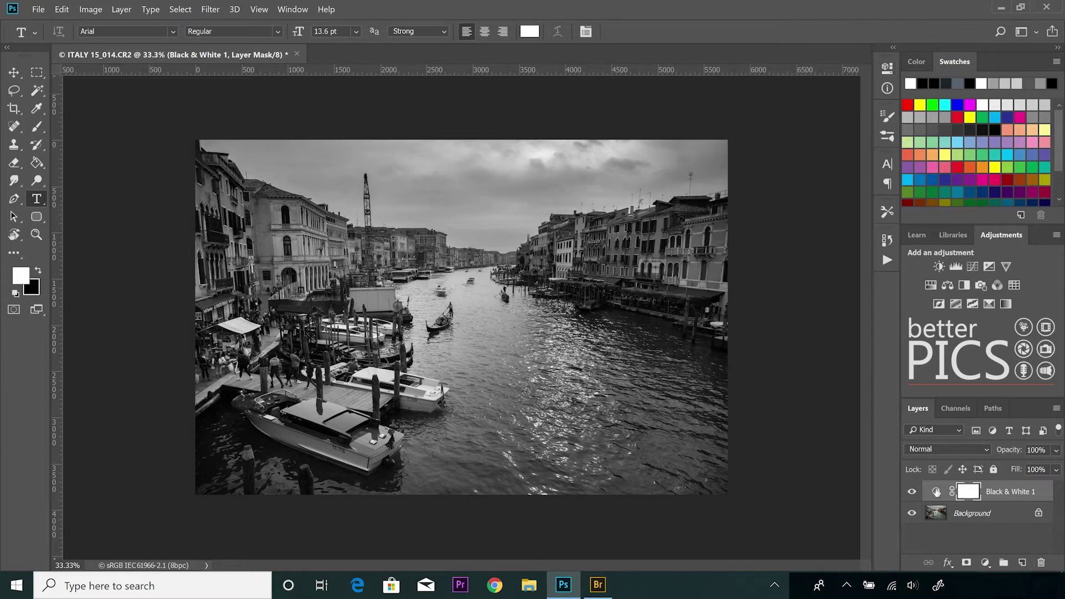
click(910, 492)
click(910, 492)
click(911, 492)
click(912, 492)
drag(1016, 454, 928, 448)
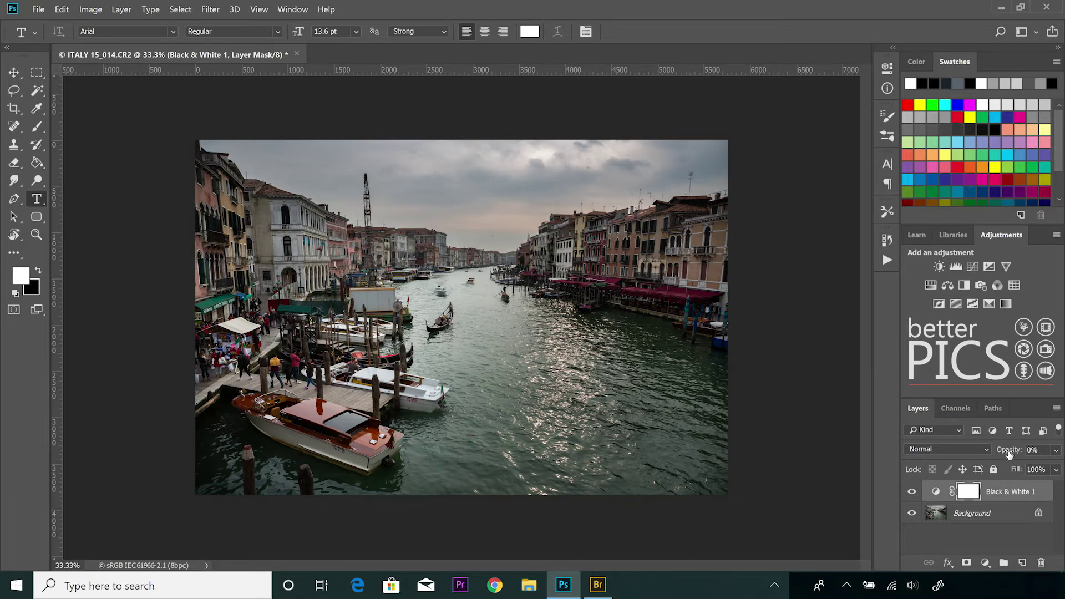
mouse_move(1009, 454)
mouse_down()
mouse_move(1043, 460)
mouse_move(1006, 463)
mouse_up()
drag(1006, 450, 1062, 453)
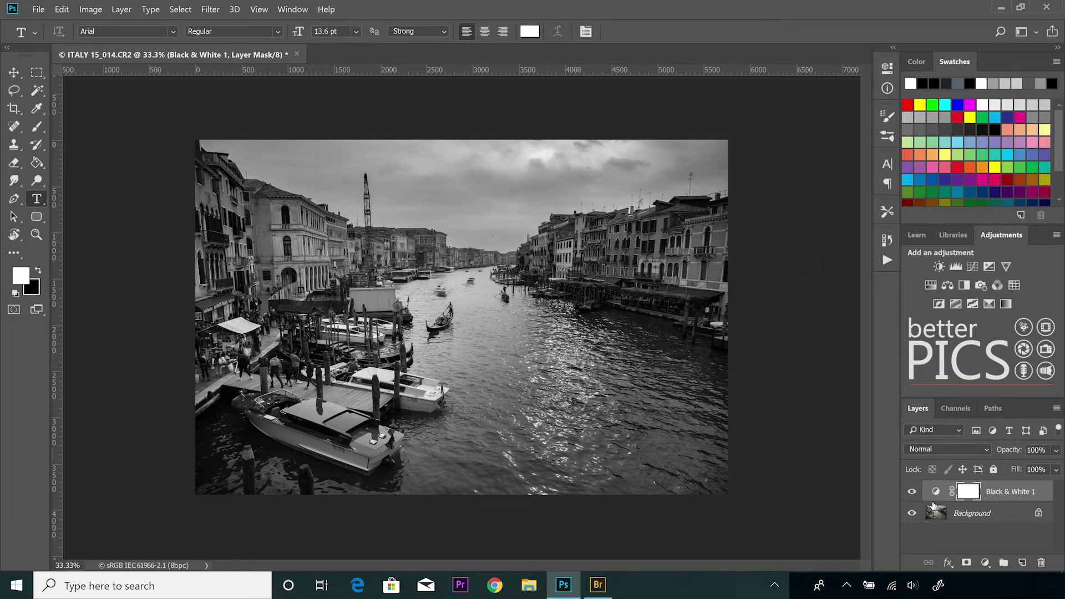
- Reopen Black & White 1's settings, inspect its layer mask, and return to the colour sliders
double_click(934, 492)
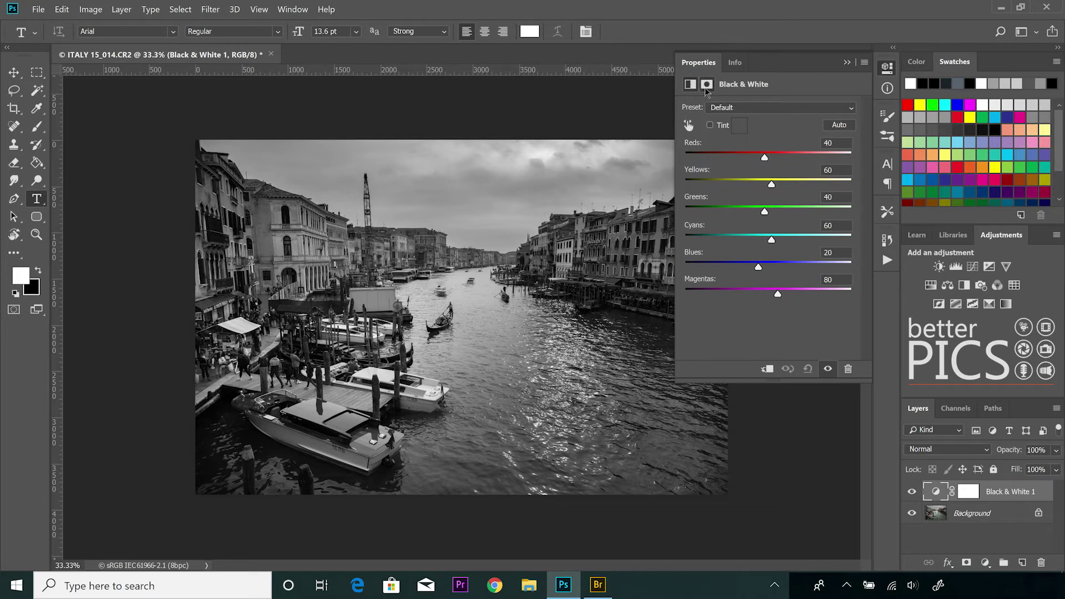
click(706, 85)
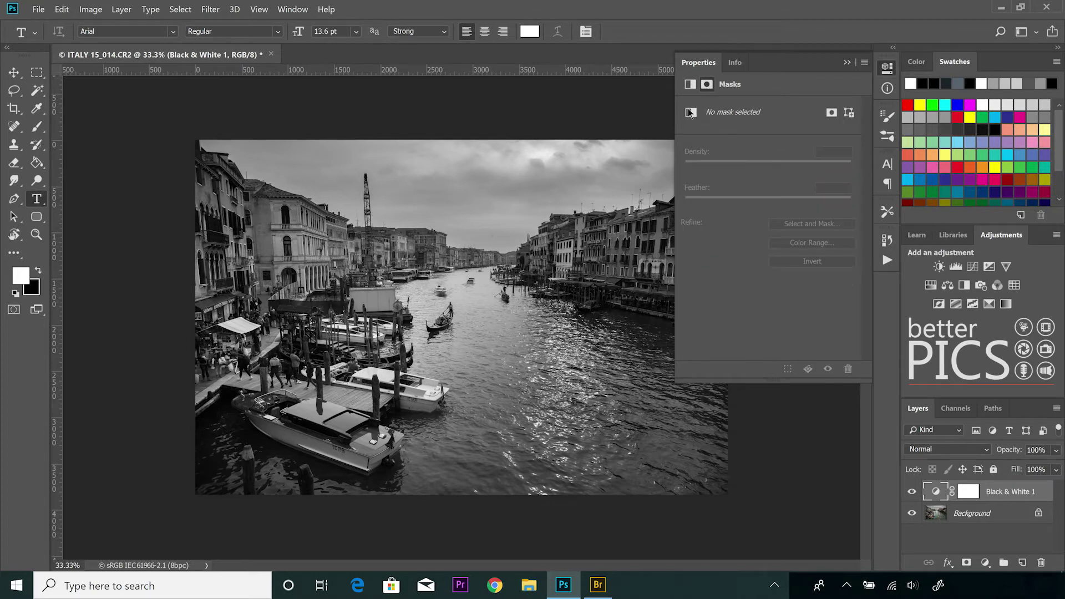
click(964, 492)
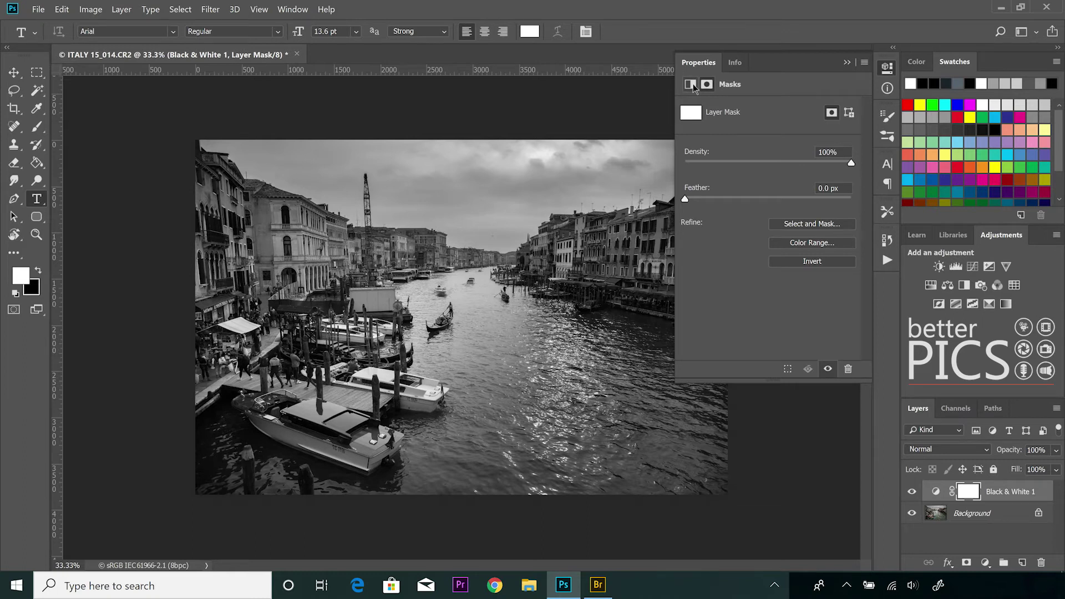
click(690, 83)
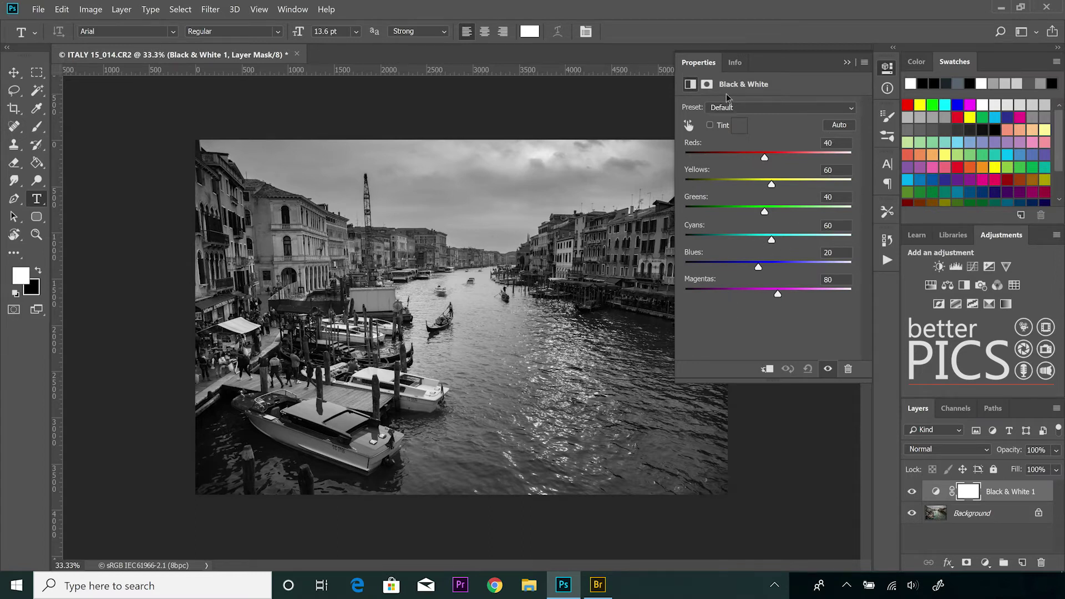
- Try the Red Filter, Neutral Density, Maximum White, Green Filter and Blue Filter presets in turn
click(785, 108)
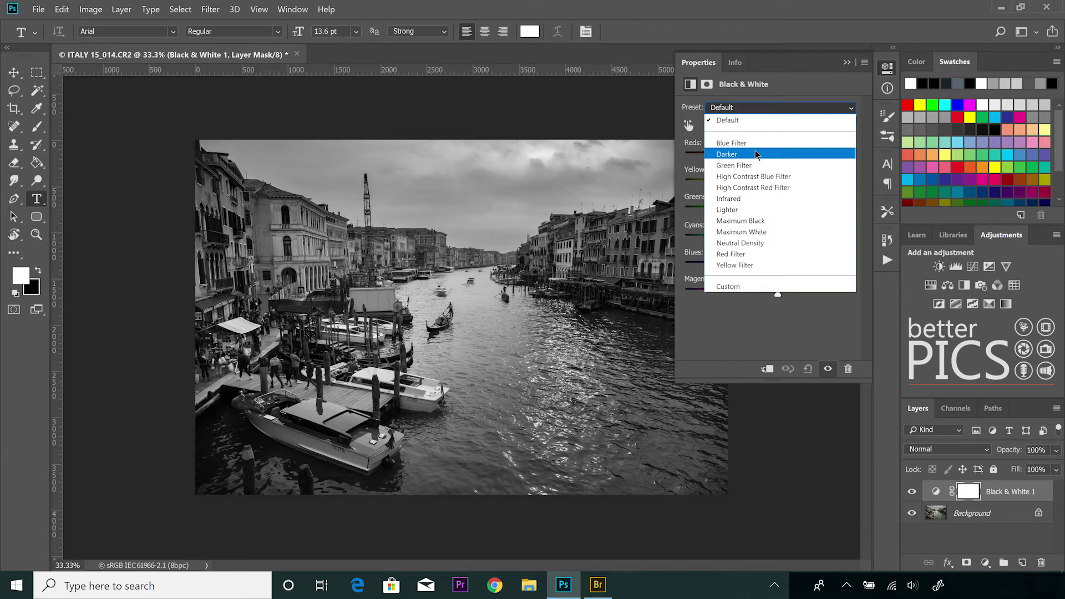
click(754, 254)
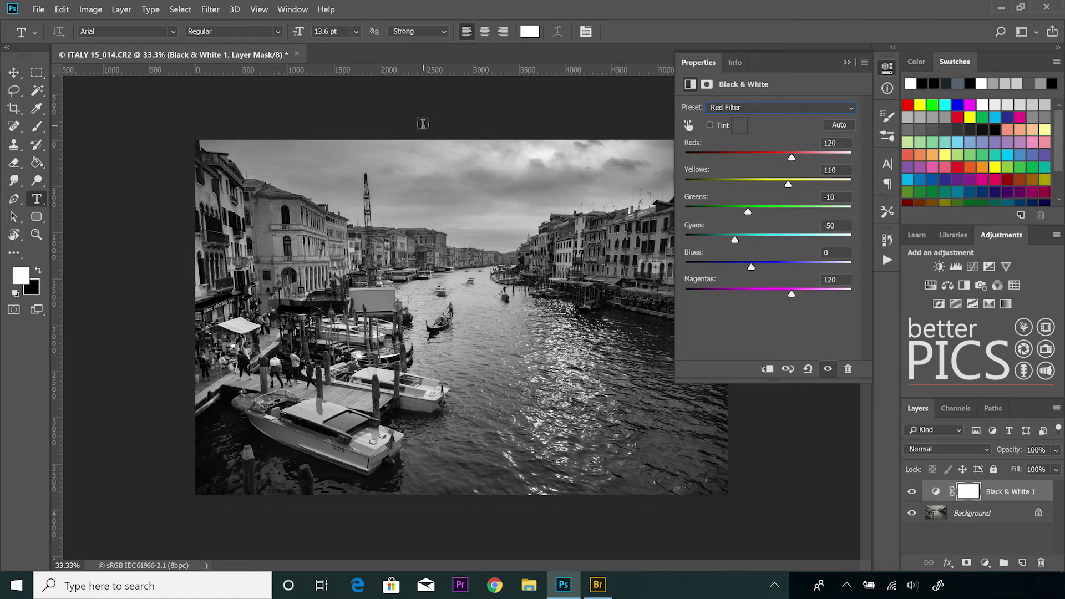
click(817, 108)
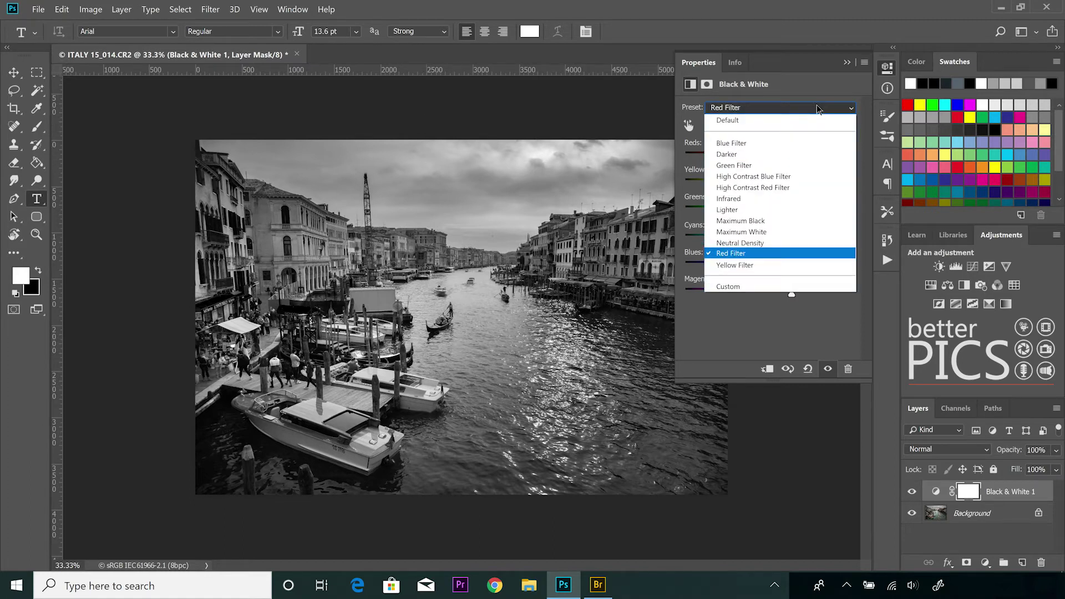
click(761, 242)
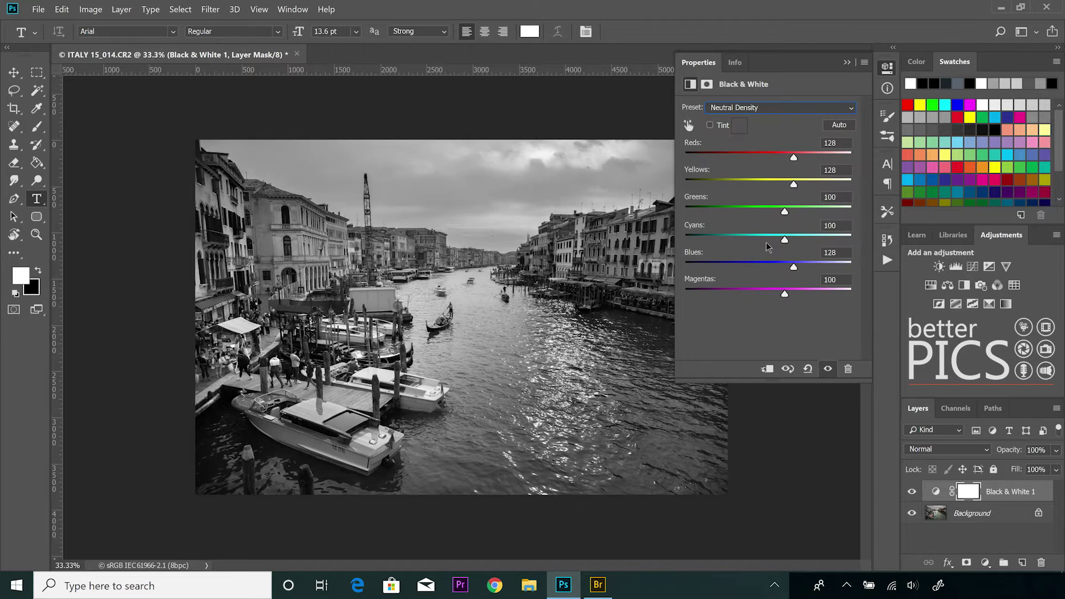
click(792, 107)
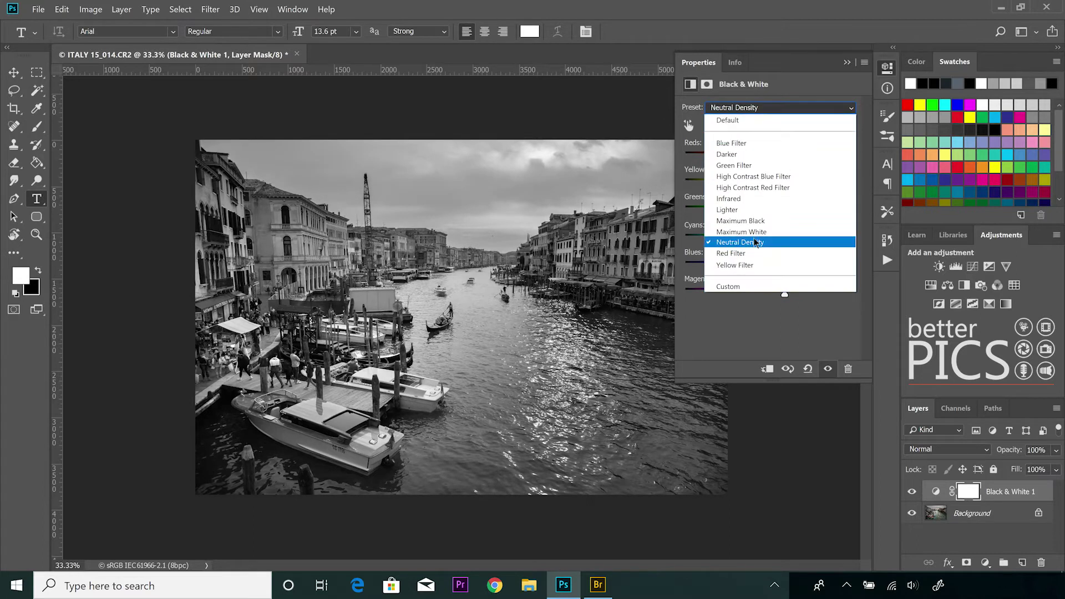
click(758, 232)
click(763, 110)
scroll(762, 116, up, 2)
click(758, 162)
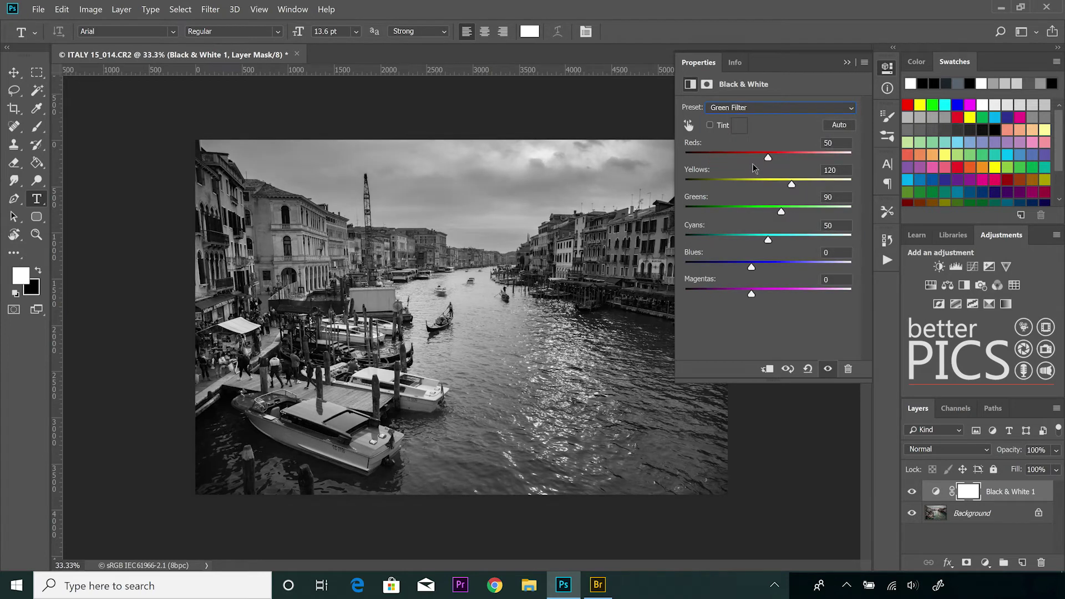
click(775, 112)
click(758, 145)
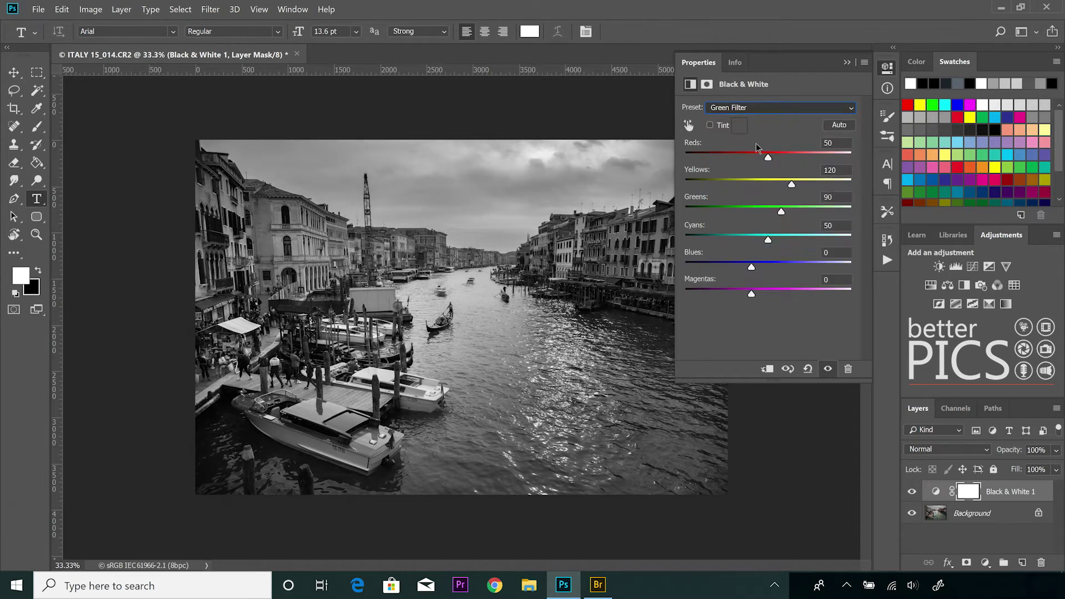
- Return to the Default preset, then switch to Custom and set Yellows to 92
click(768, 111)
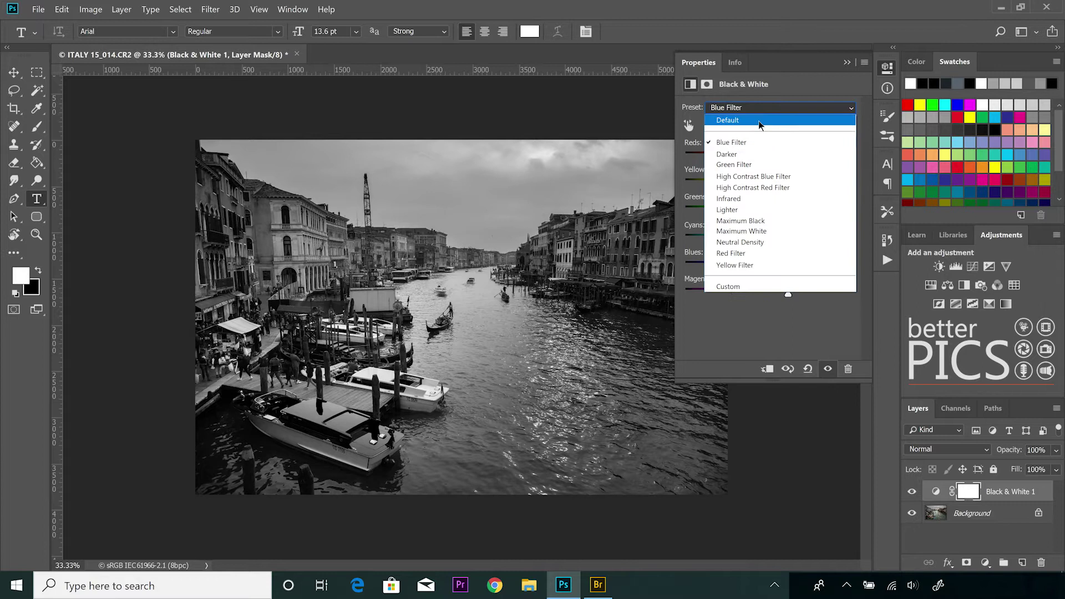
click(759, 121)
click(758, 111)
click(753, 288)
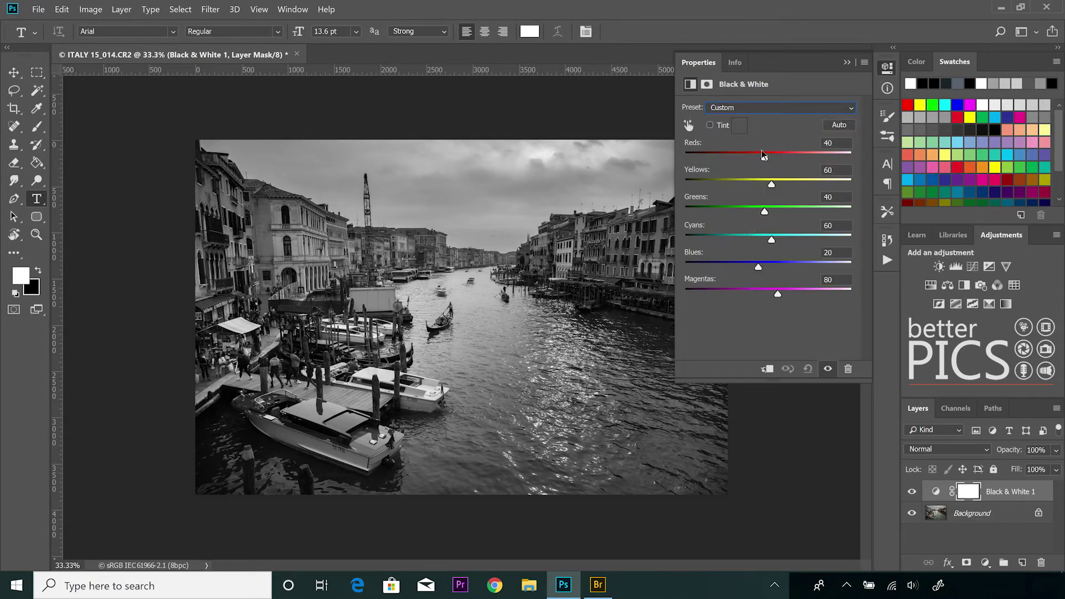
mouse_move(771, 184)
mouse_down()
mouse_move(739, 184)
mouse_move(781, 184)
mouse_up()
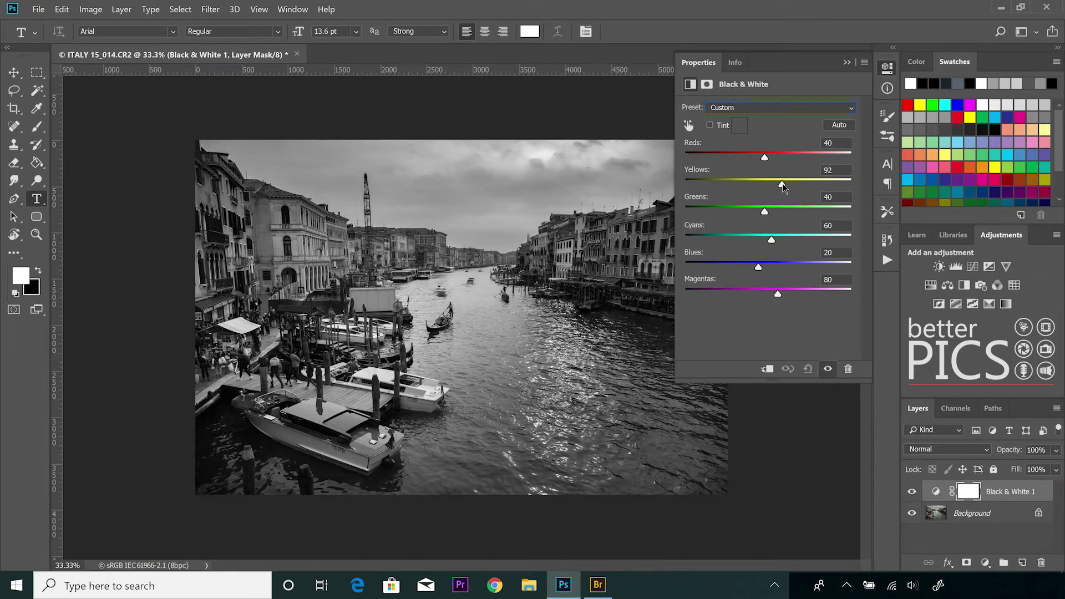
- Reset to Default, apply the Blue Filter preset and set Blues to 156
click(764, 110)
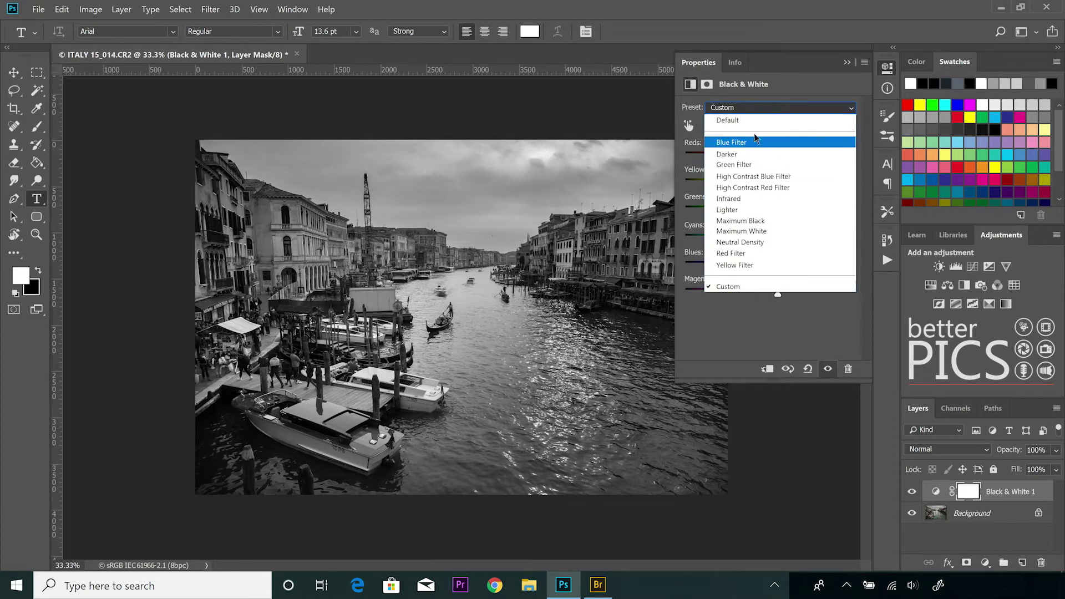
click(755, 121)
click(745, 109)
click(737, 140)
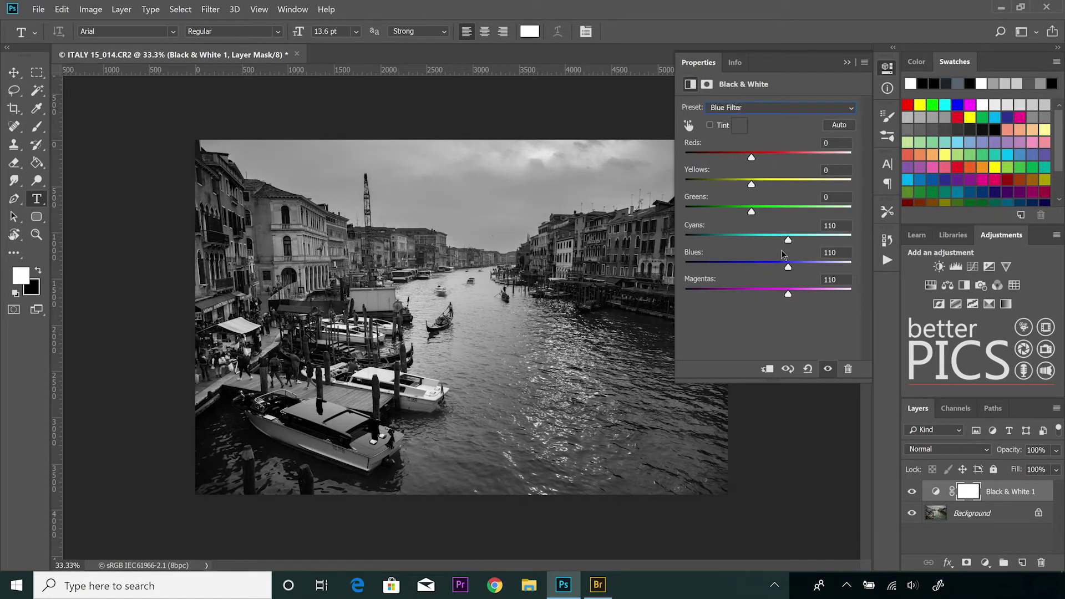
mouse_move(771, 270)
mouse_down()
mouse_move(744, 266)
mouse_move(759, 264)
mouse_up()
click(744, 109)
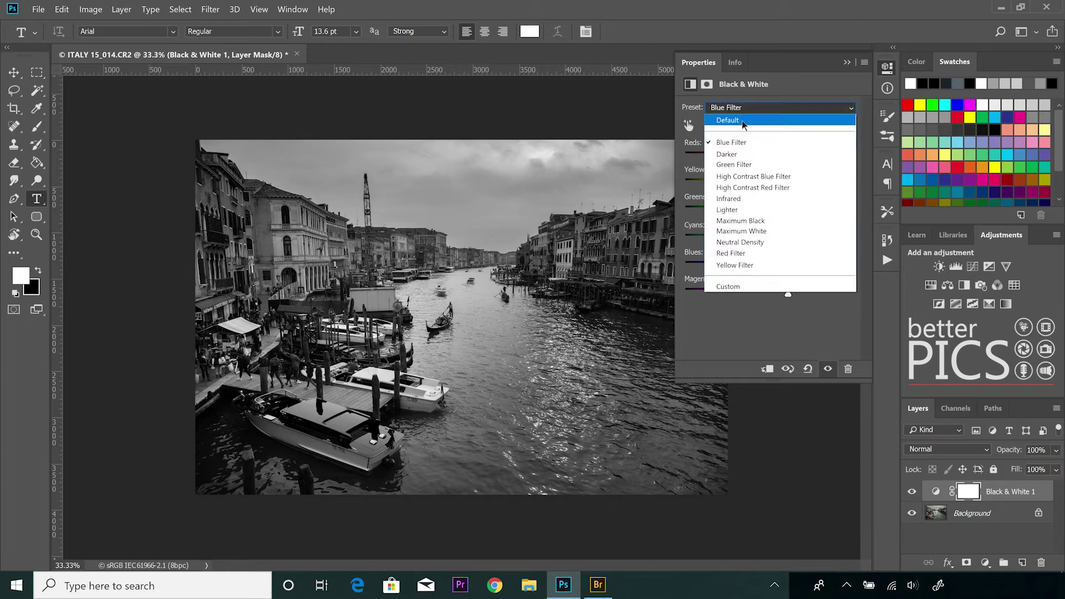
- Reset the sliders to Default and raise Reds to 129 to brighten the photo
click(741, 121)
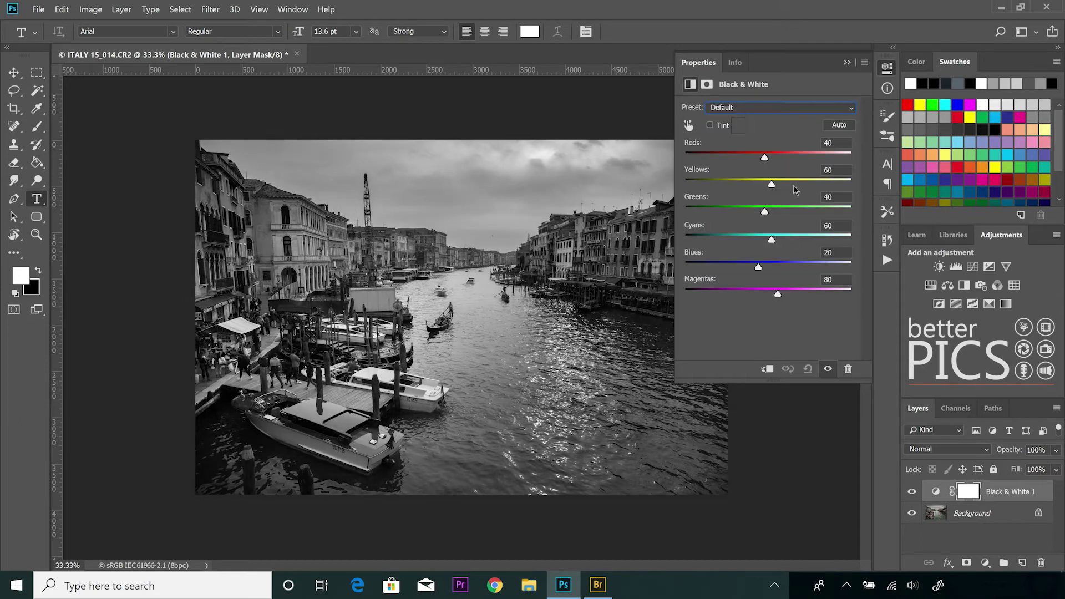
drag(765, 157, 795, 292)
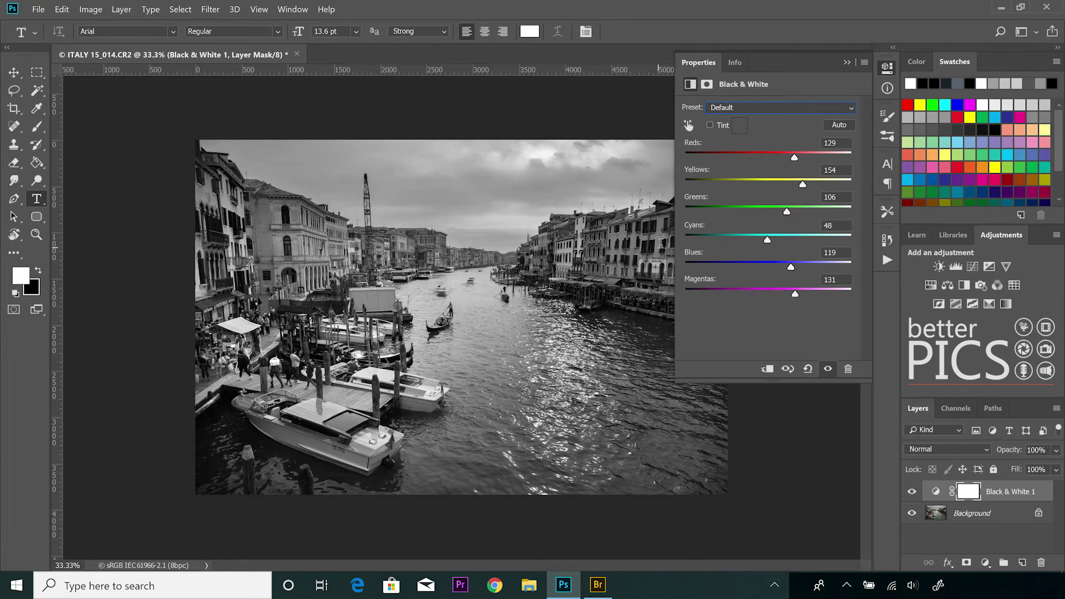
click(887, 69)
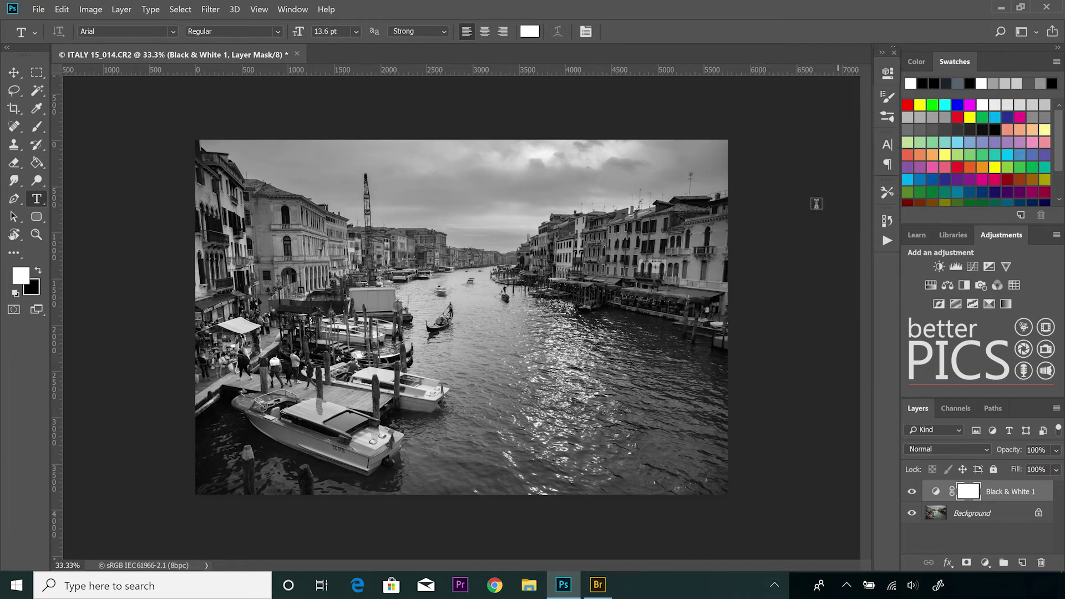
click(911, 492)
click(911, 491)
double_click(936, 492)
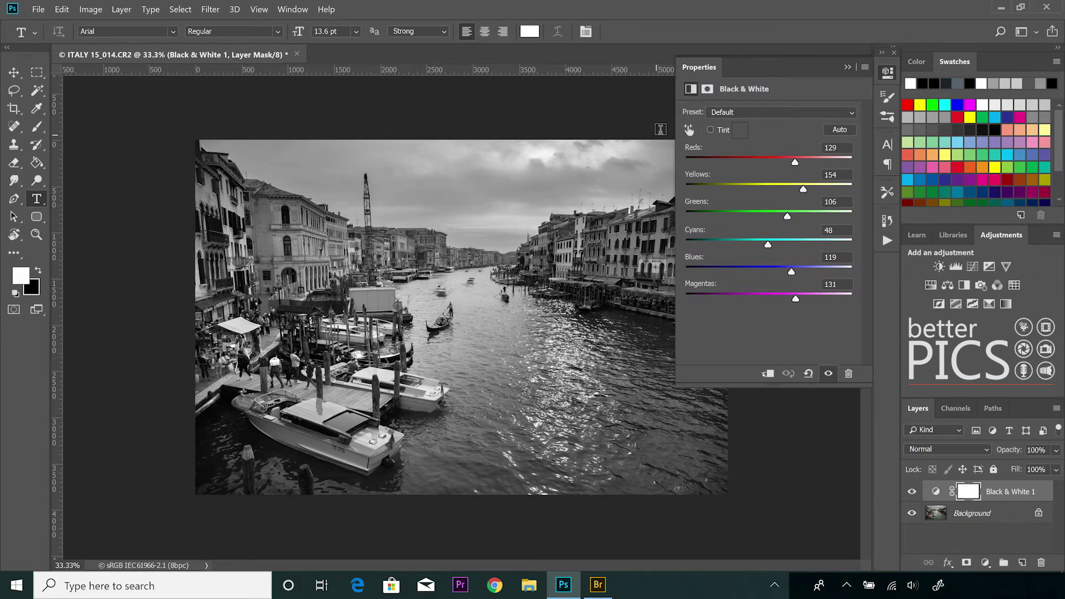
click(688, 130)
click(888, 75)
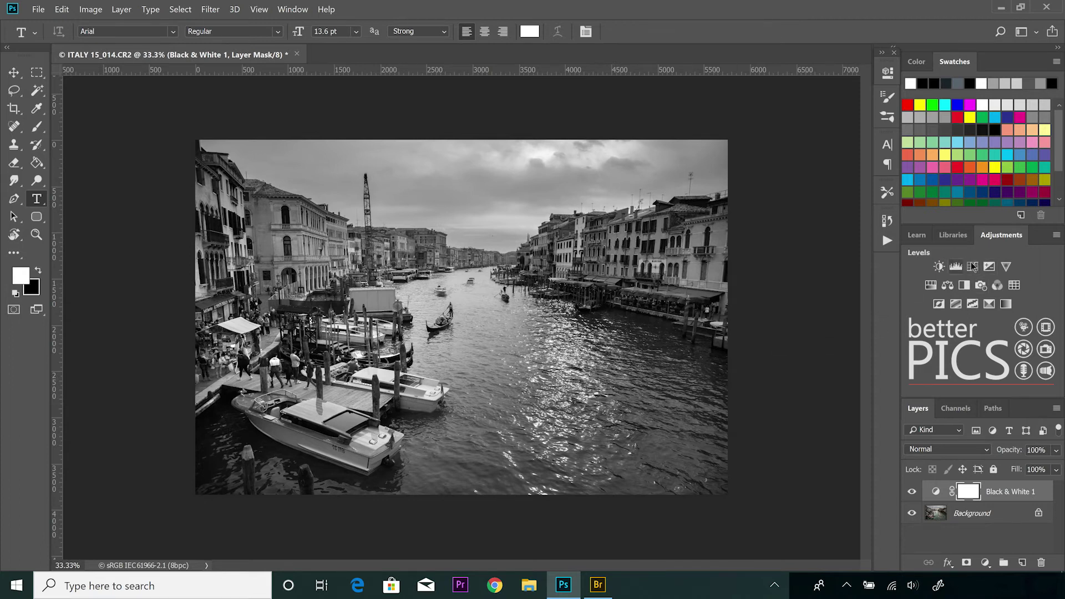
- Add a Curves 1 layer, pull the curve down to darken the photo, and select the Brush tool
click(888, 117)
click(972, 266)
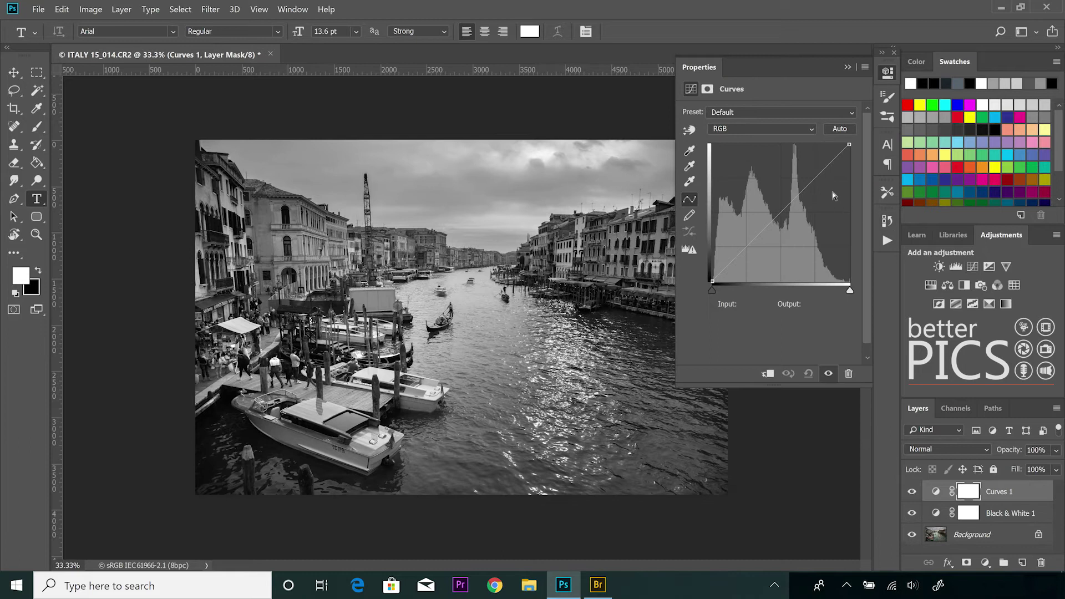
drag(823, 172, 824, 189)
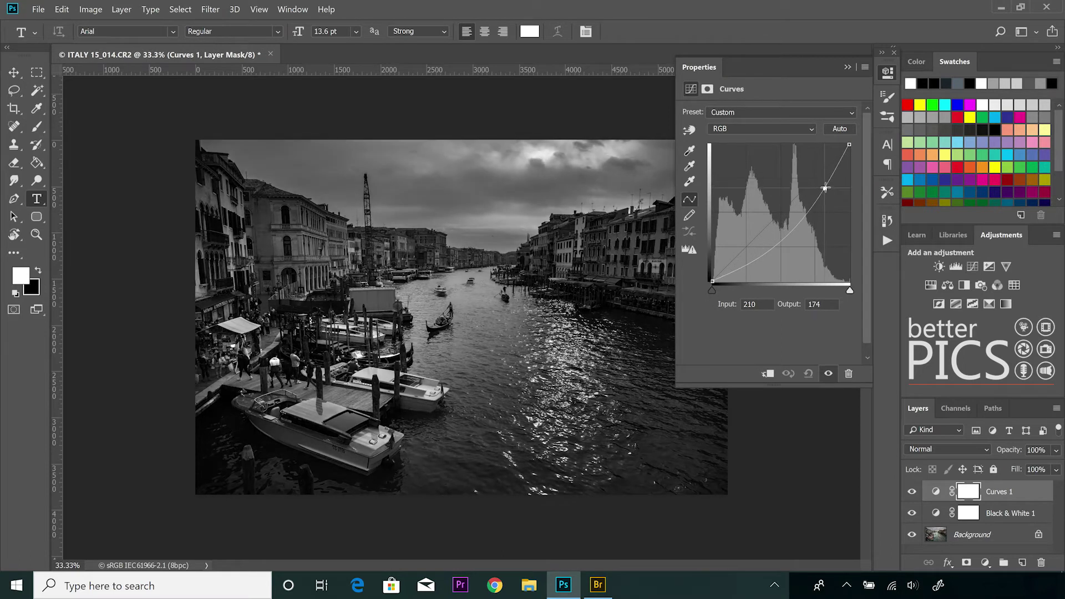
click(885, 73)
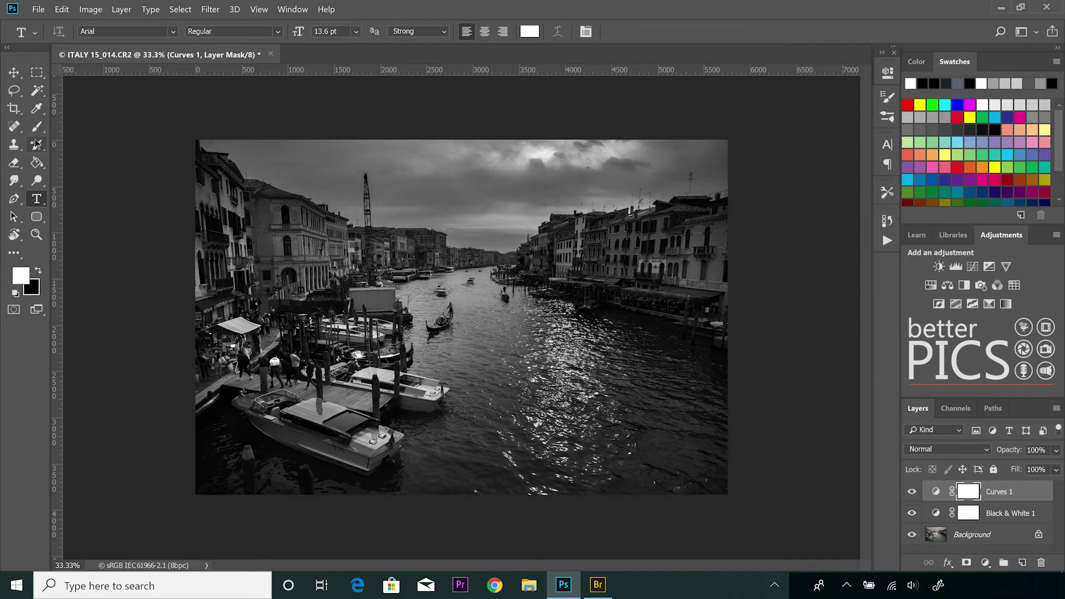
key(b)
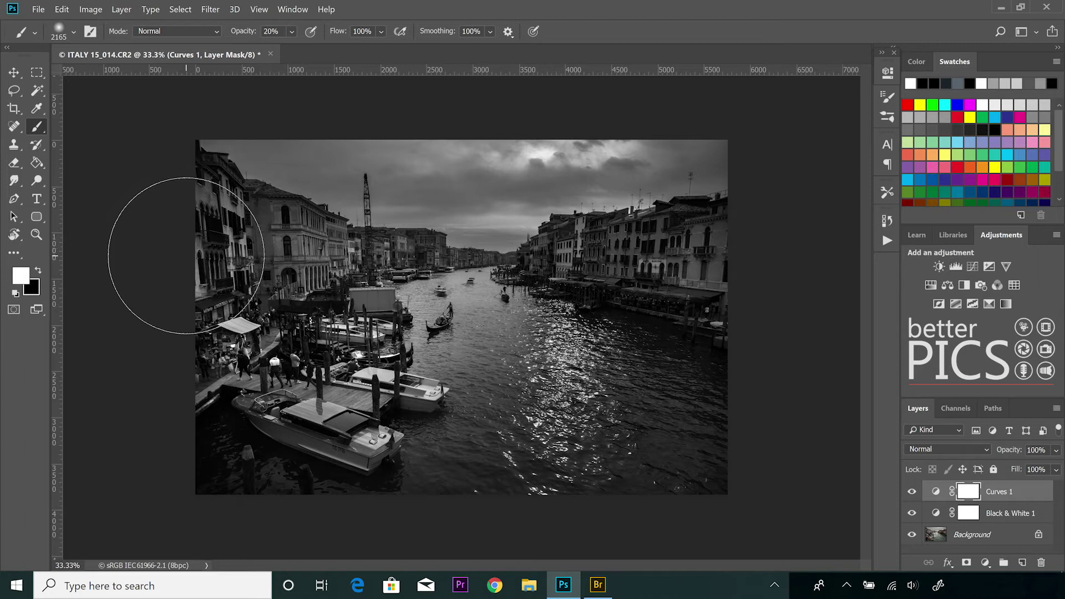
- Paint black on the Curves 1 mask over the boats, right-hand buildings and water at 43% opacity
key(x)
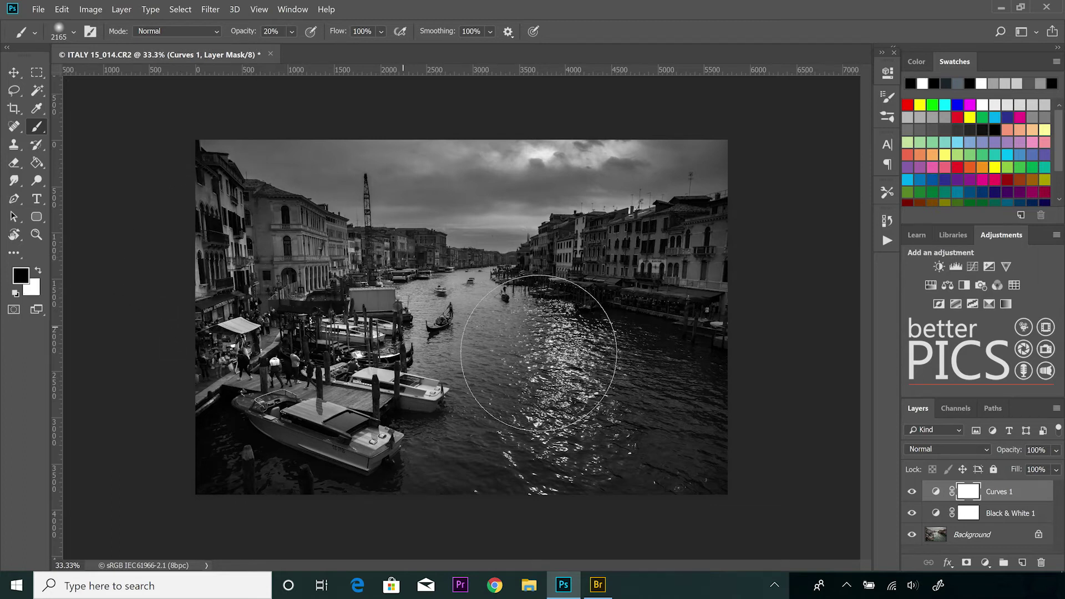
drag(107, 369, 653, 451)
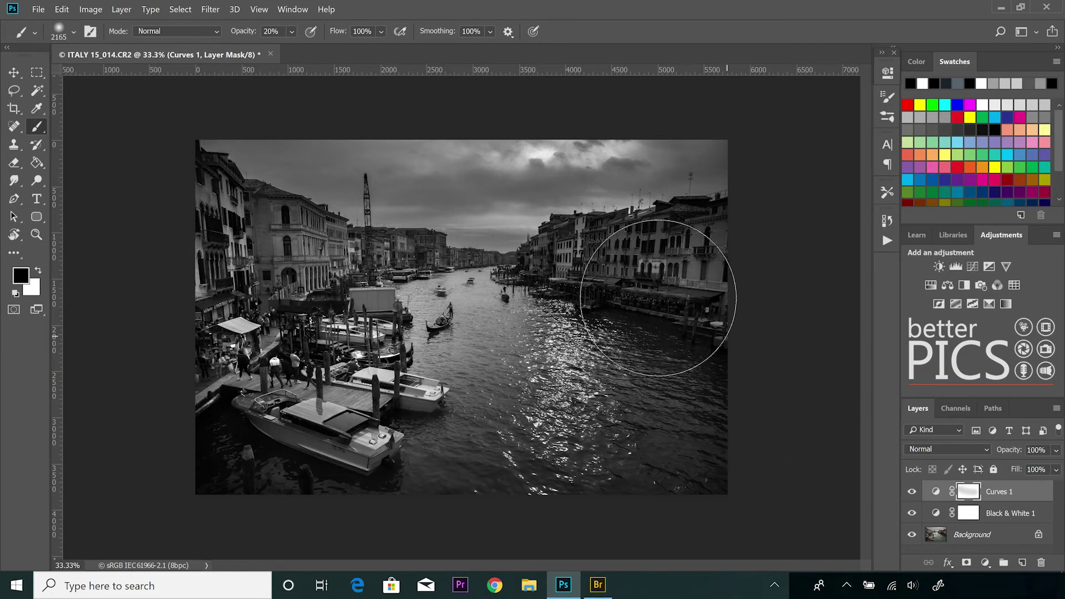
mouse_move(609, 296)
mouse_down()
mouse_move(760, 290)
mouse_move(654, 294)
mouse_move(704, 304)
mouse_move(743, 296)
mouse_up()
drag(240, 32, 254, 32)
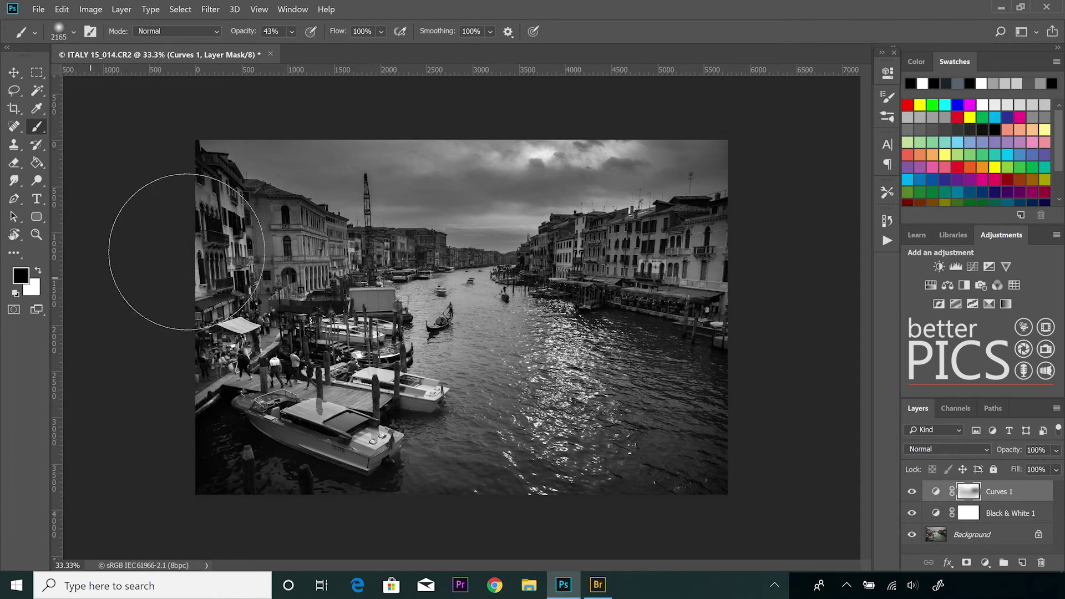
mouse_move(579, 304)
mouse_down()
mouse_move(744, 311)
mouse_move(650, 321)
mouse_up()
click(681, 488)
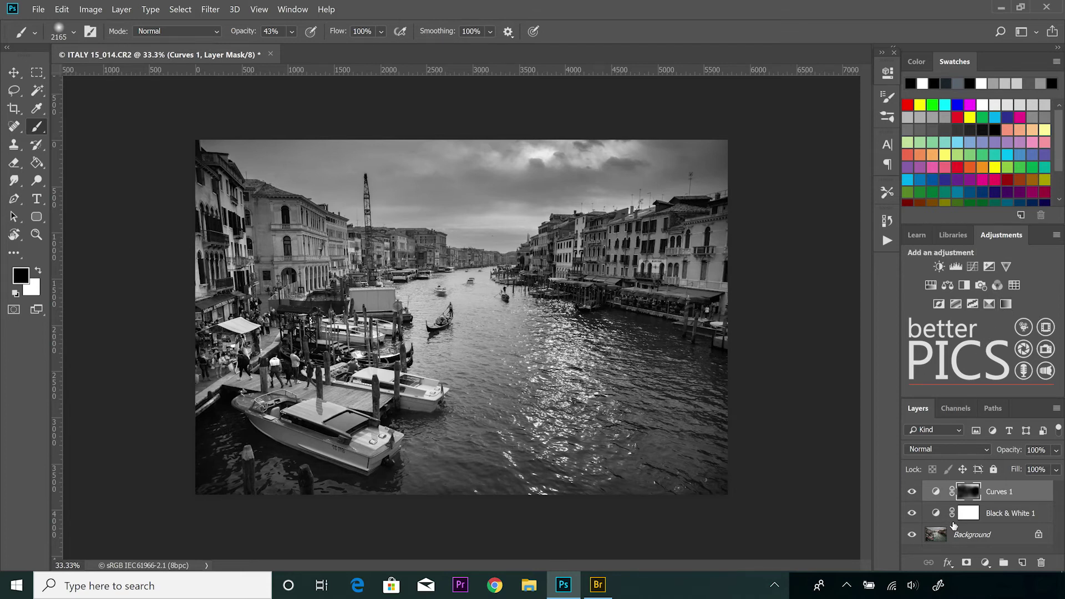
- Select Curves 1 and Black & White 1 together and delete both layers
double_click(936, 514)
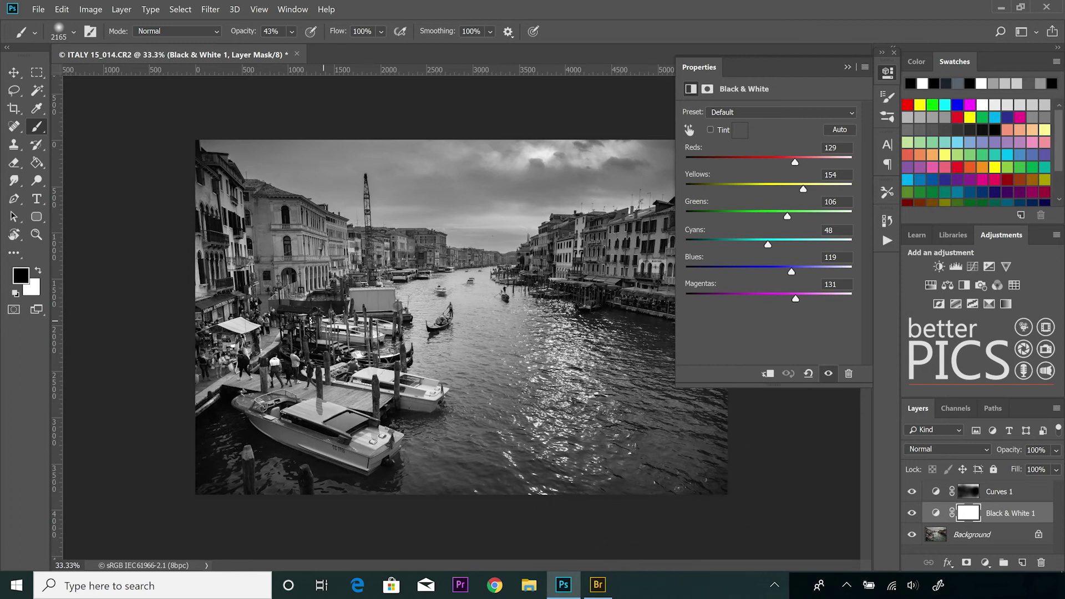
click(887, 73)
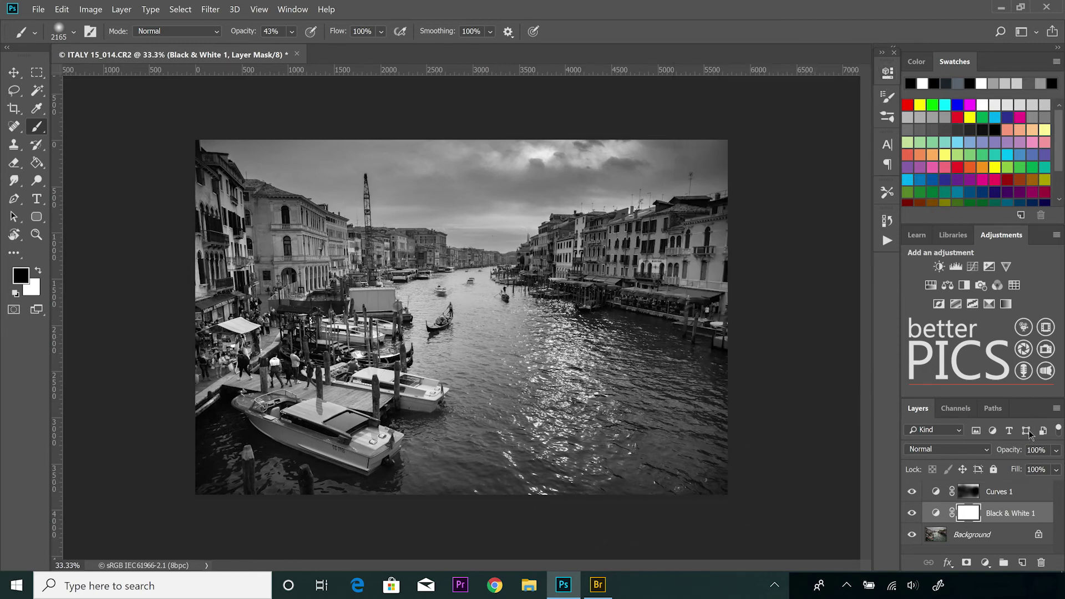
shift+click(1015, 491)
drag(1015, 491, 1040, 562)
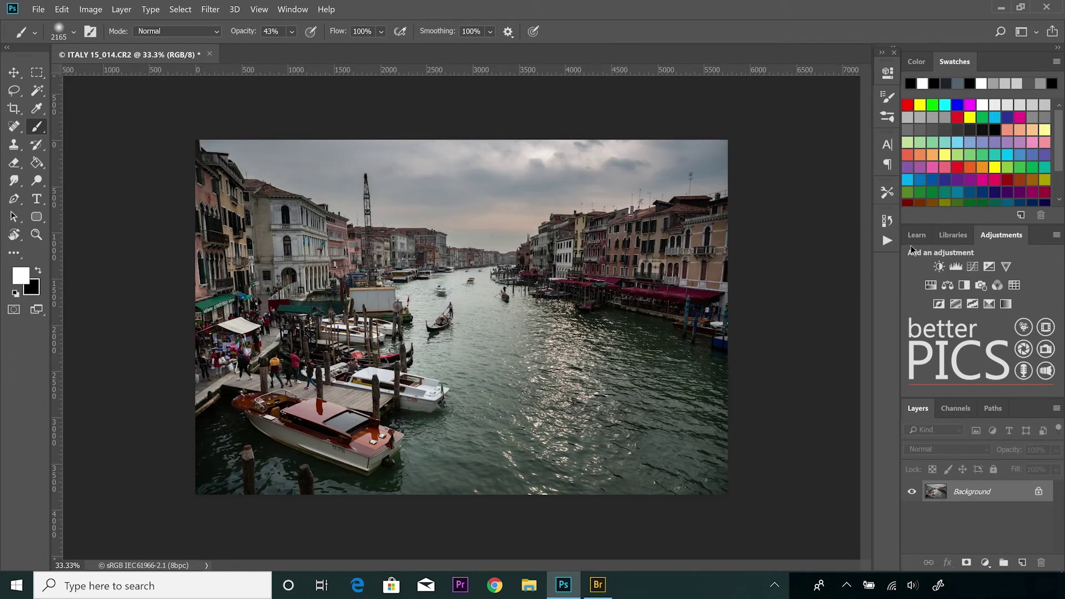
- Add a Hue/Saturation 1 adjustment layer and drag Saturation down to -100
click(926, 289)
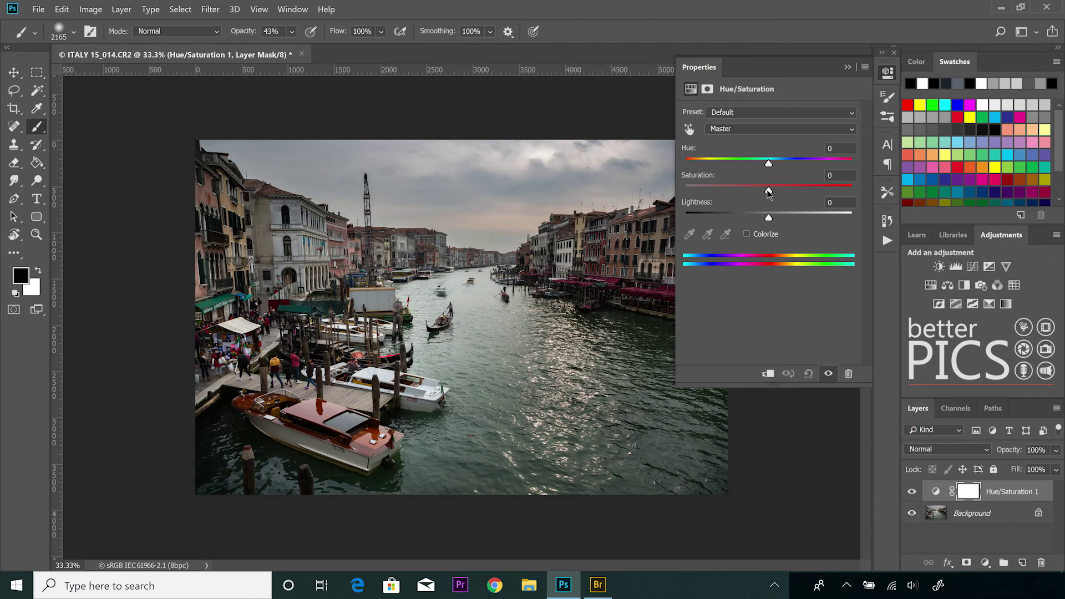
drag(767, 189, 685, 190)
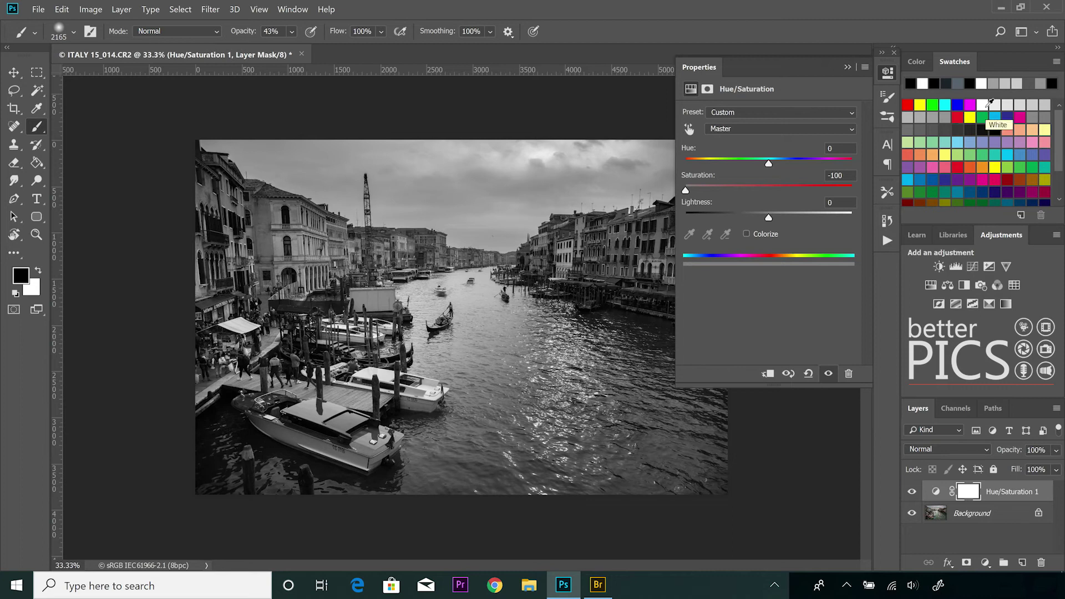
click(888, 74)
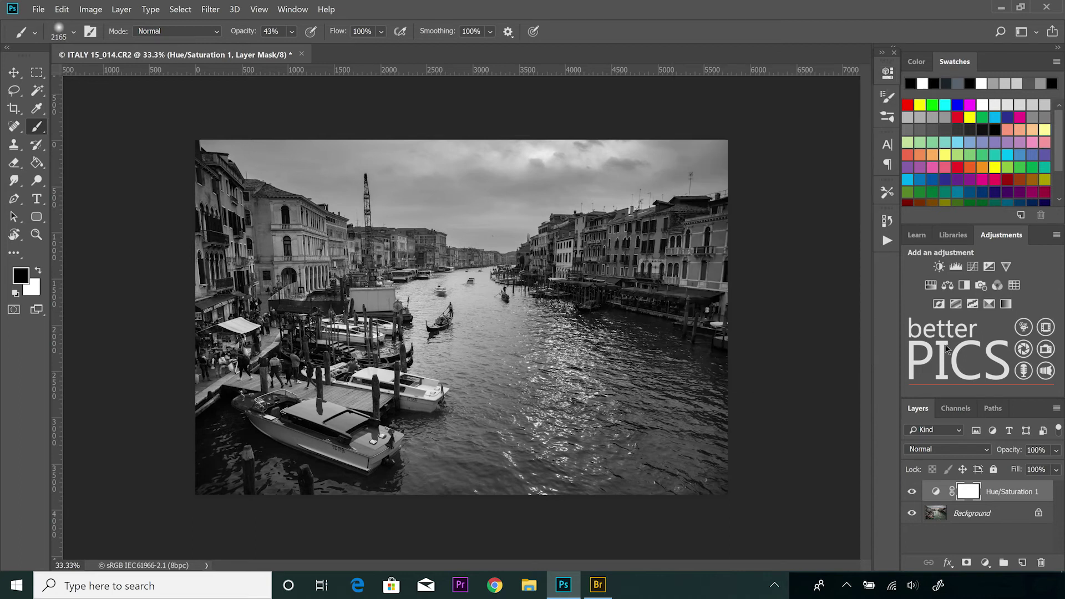
- Reopen Hue/Saturation 1 and move the Hue slider through several values, ending near -98
double_click(936, 492)
drag(766, 162, 713, 162)
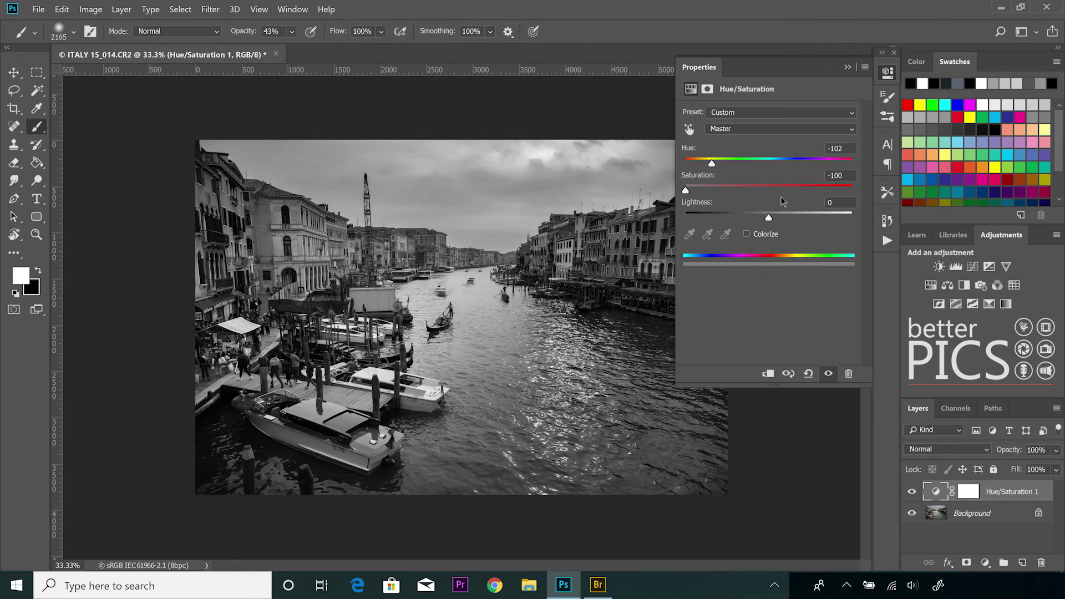
click(734, 162)
drag(735, 162, 853, 163)
click(763, 114)
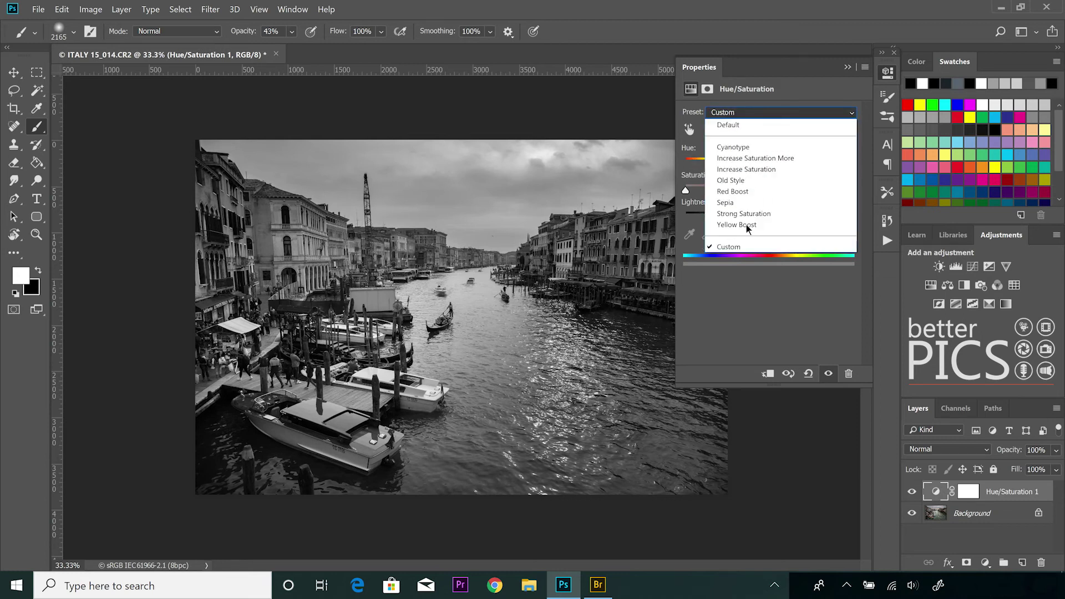
click(765, 135)
drag(770, 163, 714, 163)
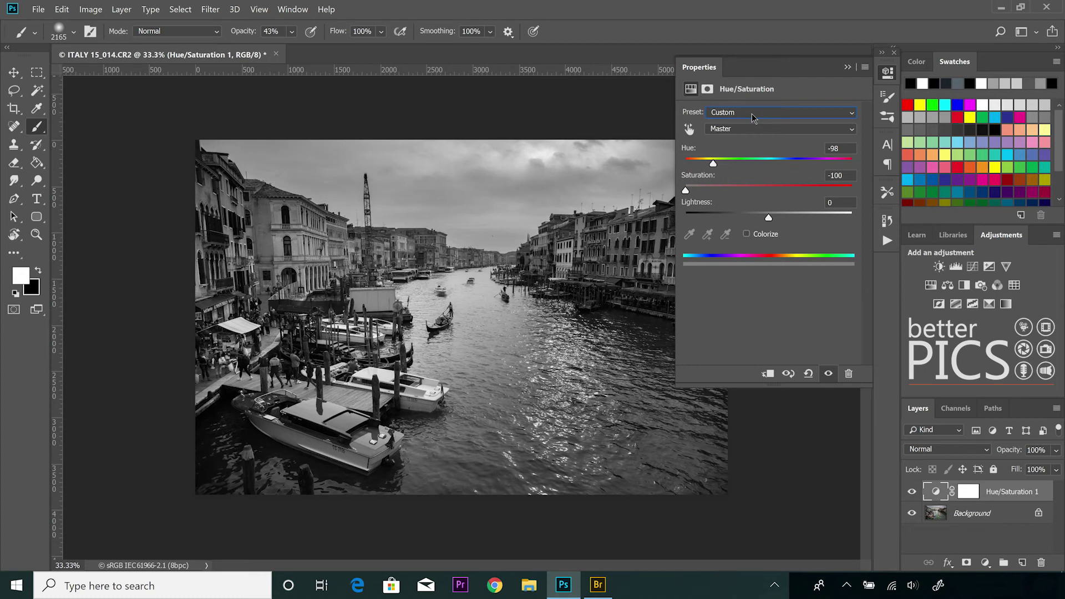
- Try the Old Style, Red Boost, Sepia and Strong Saturation Hue/Saturation presets in turn
click(775, 115)
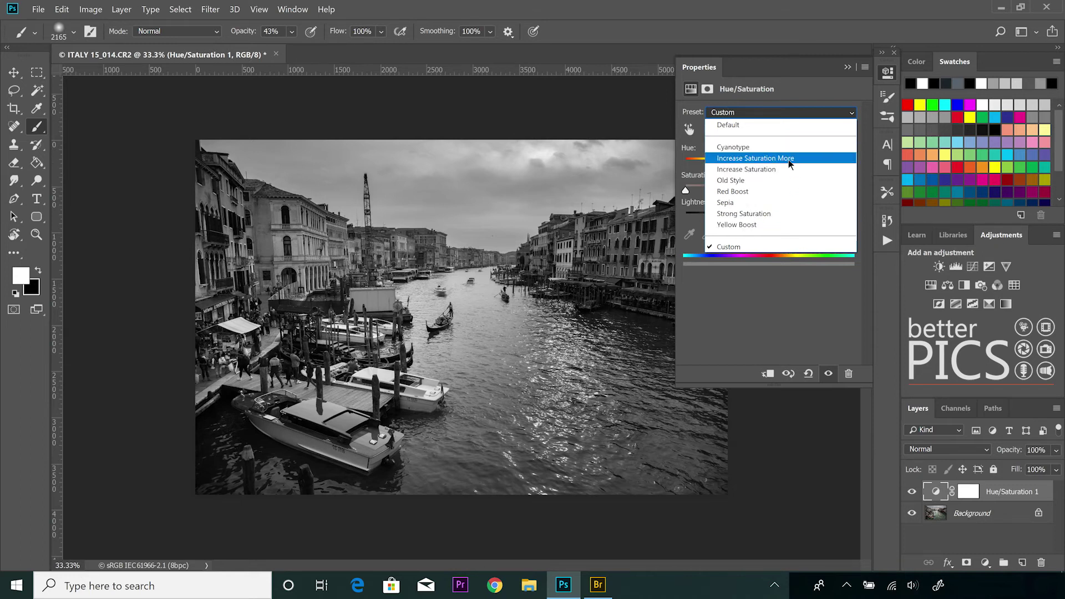
click(780, 182)
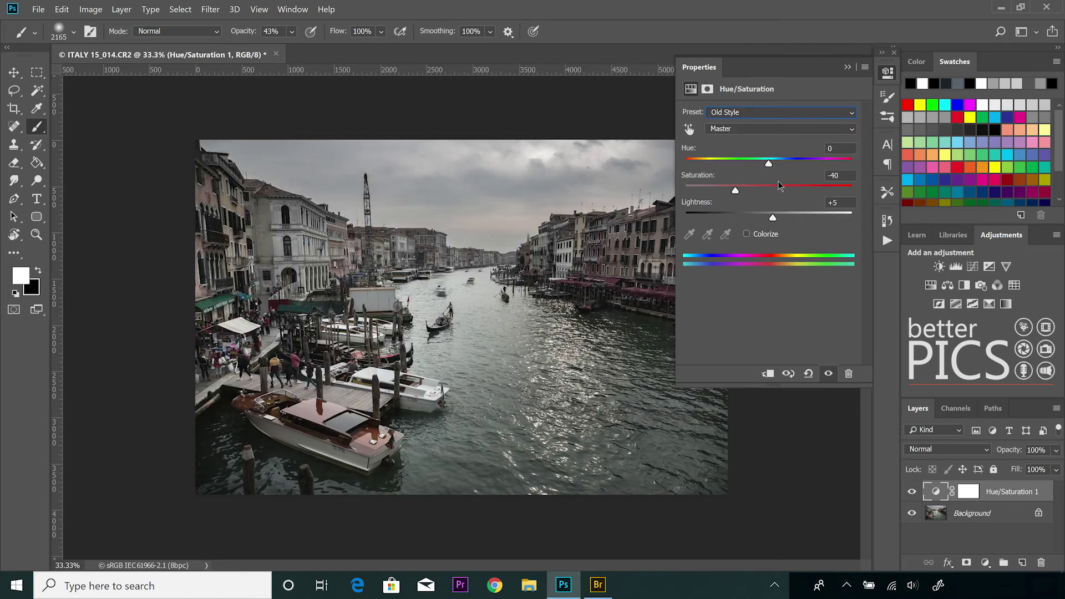
click(817, 121)
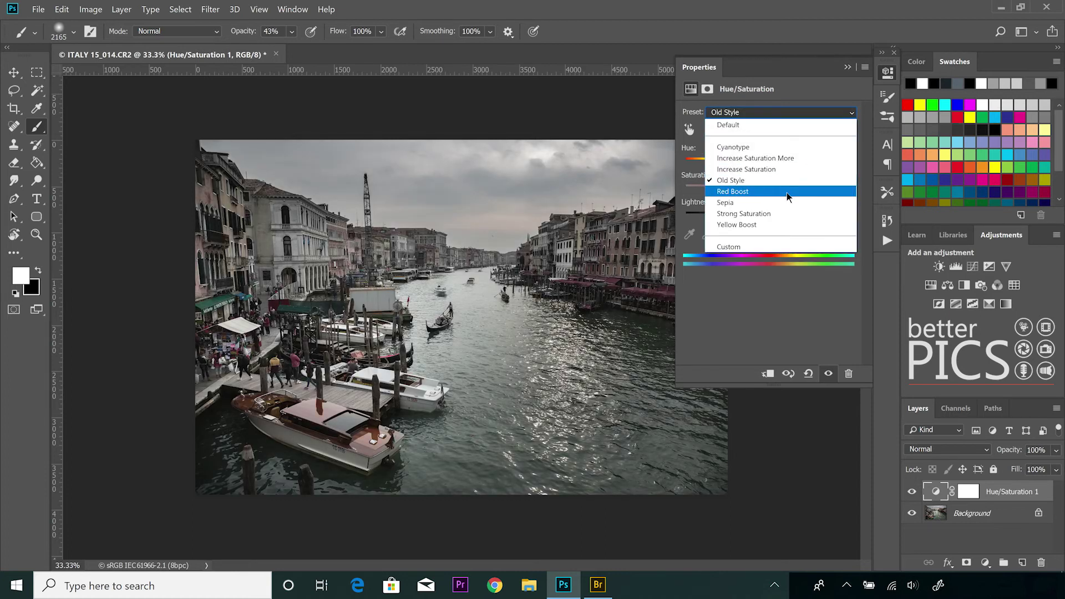
click(785, 192)
click(807, 114)
click(782, 184)
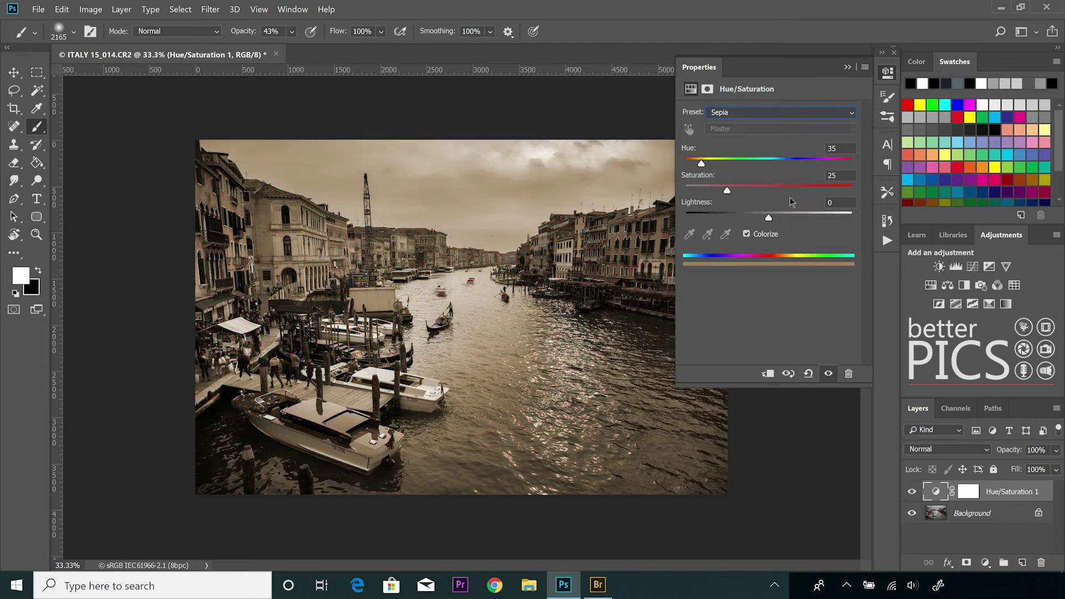
click(807, 114)
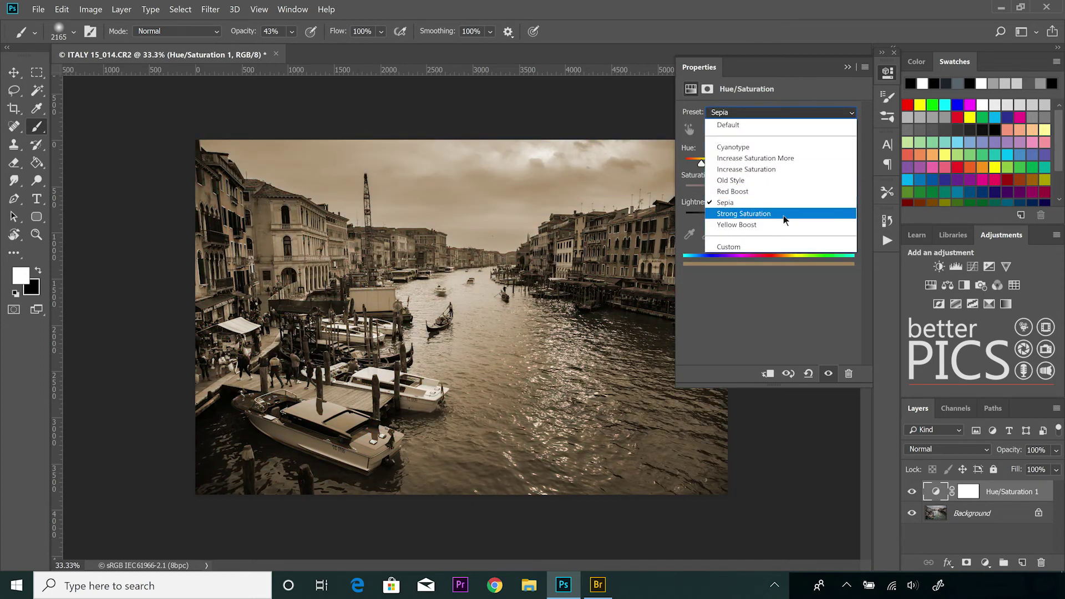
click(783, 215)
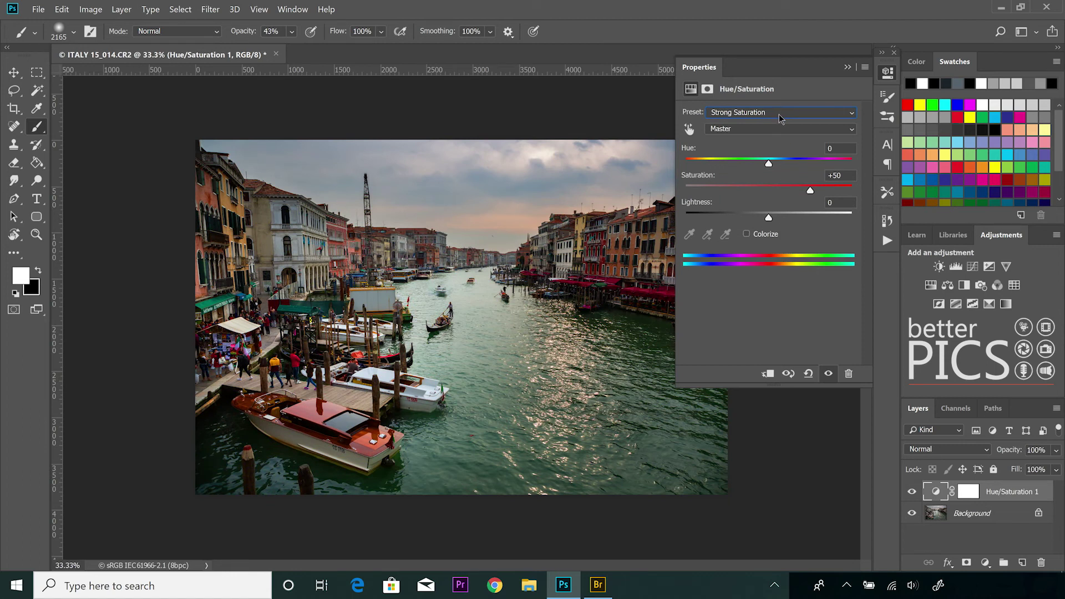
- Try the Yellow Boost and Cyanotype presets, then go back to Default
click(780, 116)
click(782, 225)
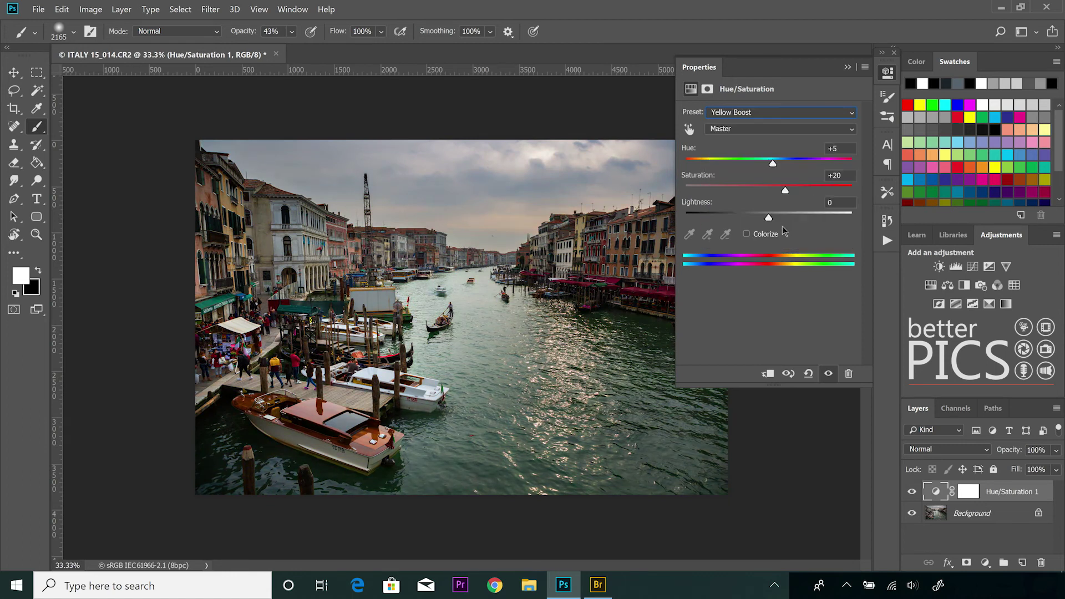
click(796, 116)
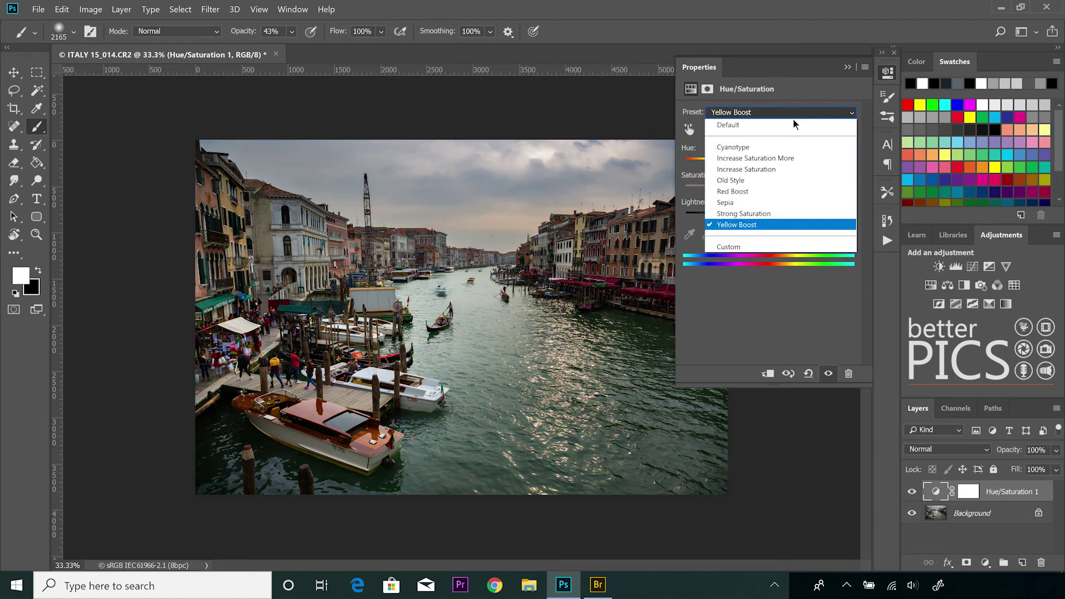
click(773, 147)
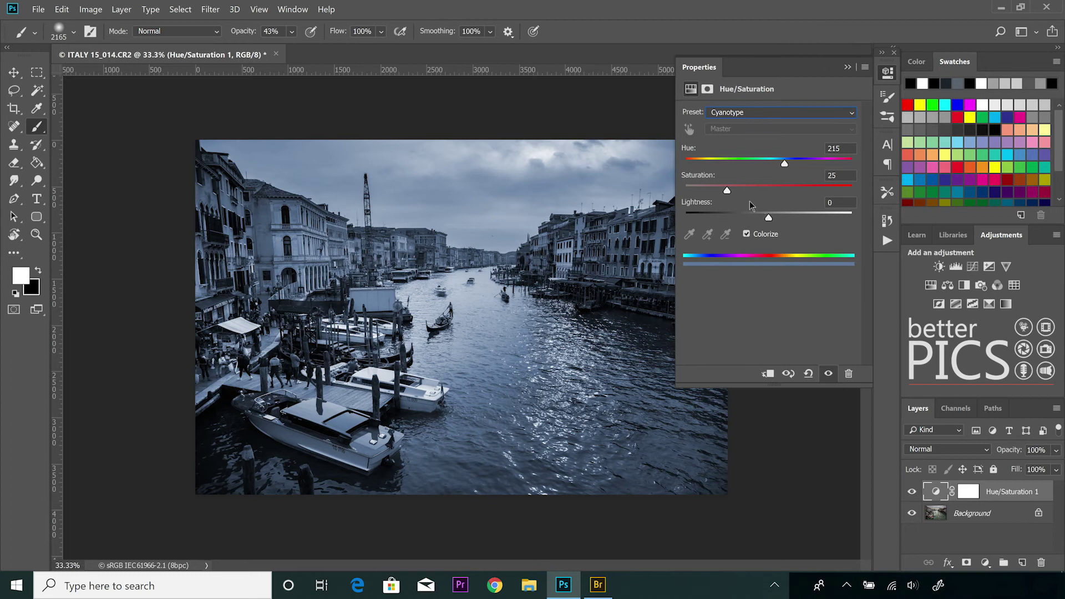
click(812, 112)
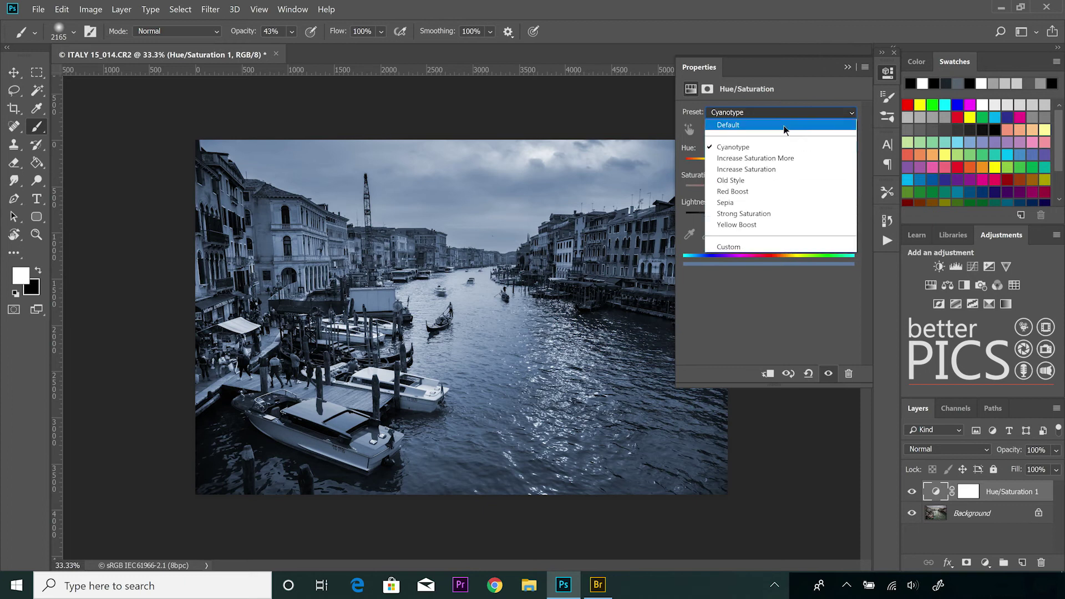
click(809, 123)
- Set the Hue/Saturation 1 Saturation to -100 so the canal photo turns grayscale
drag(768, 190, 684, 191)
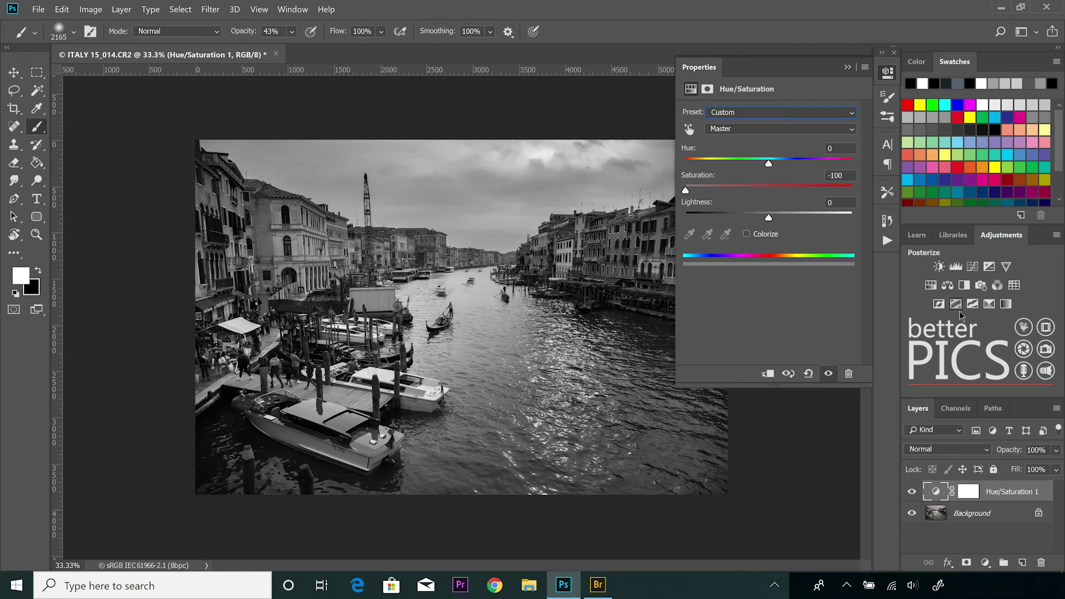
- Replace Hue/Saturation 1 with a Black & White layer, set Reds to 96, then hide it
click(1009, 491)
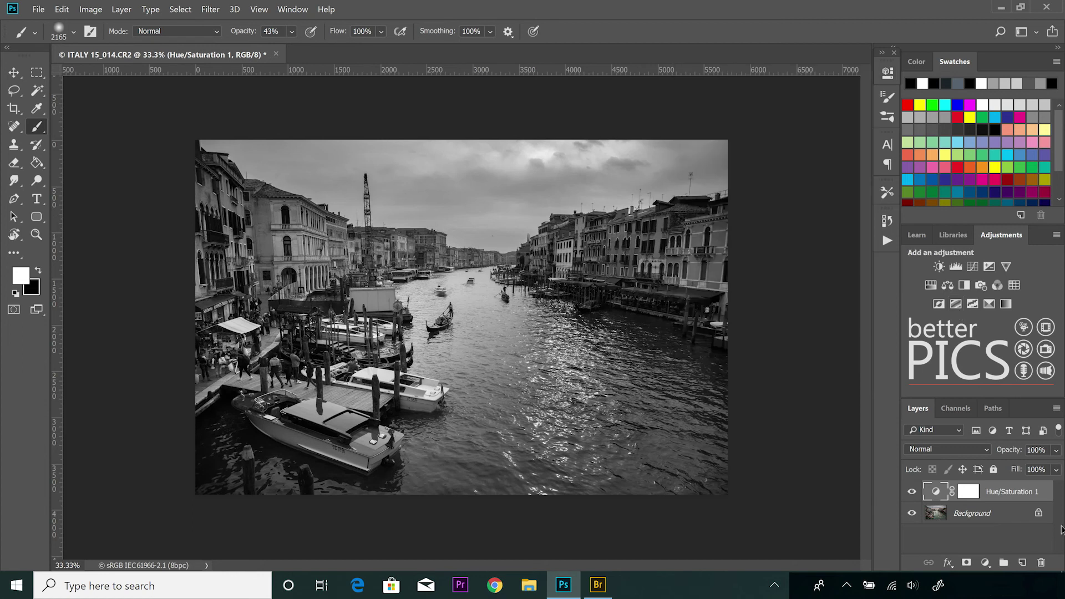
drag(1010, 492, 1037, 562)
click(966, 286)
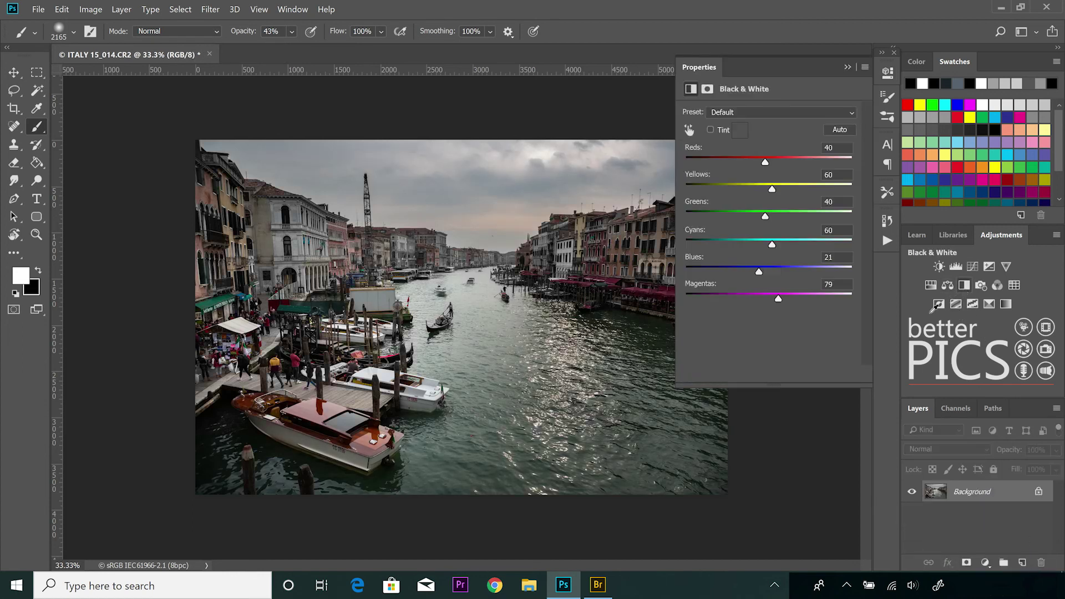
drag(764, 162, 790, 216)
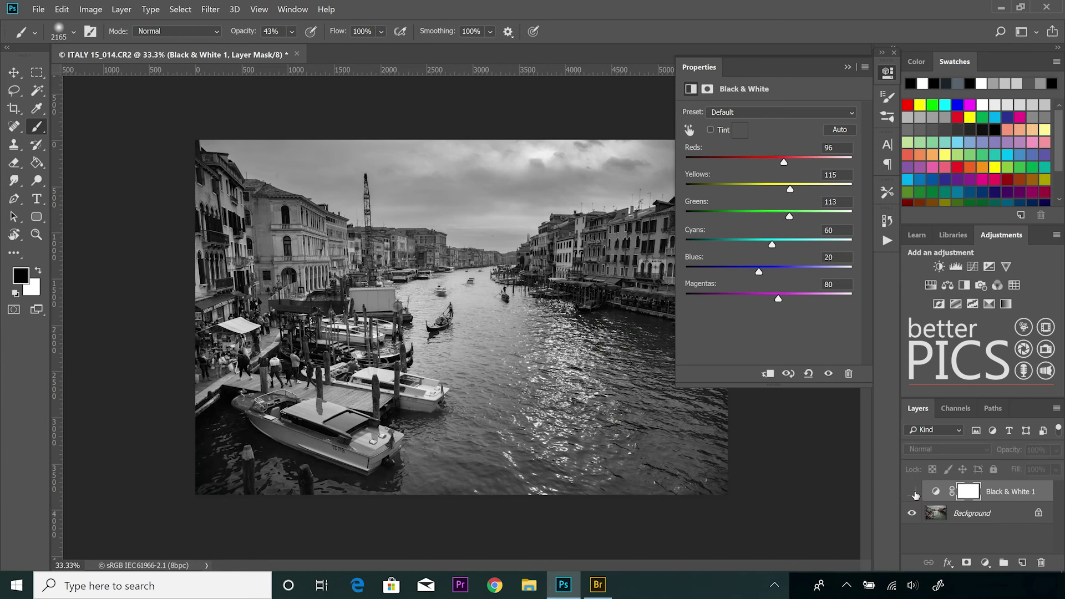
click(912, 492)
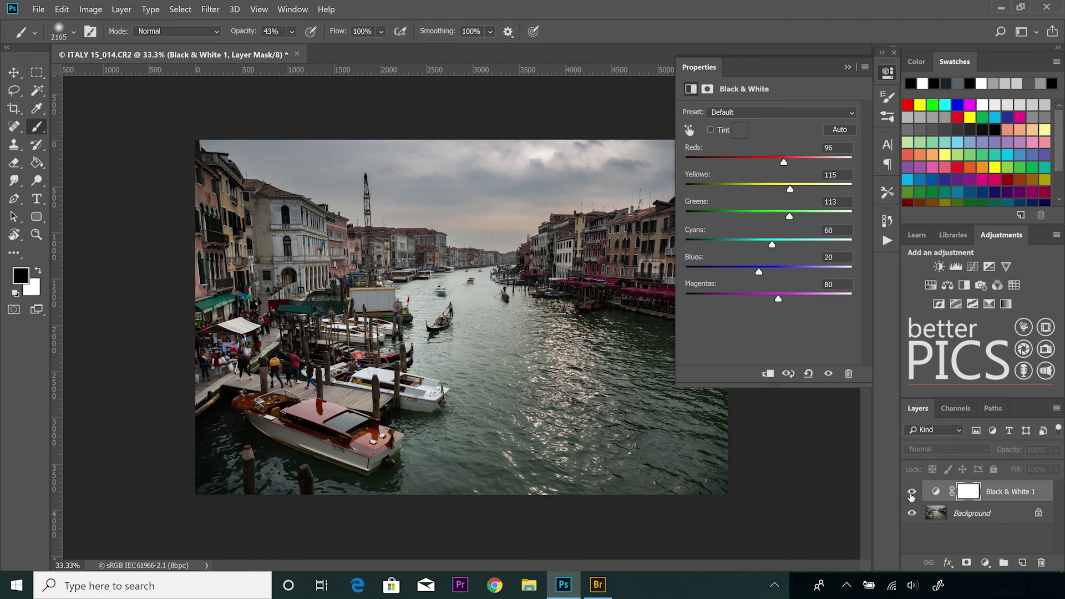
- Make Black & White 1 visible again and raise its Reds value to 142
click(911, 492)
mouse_move(784, 162)
mouse_down()
mouse_move(751, 162)
mouse_move(800, 162)
mouse_up()
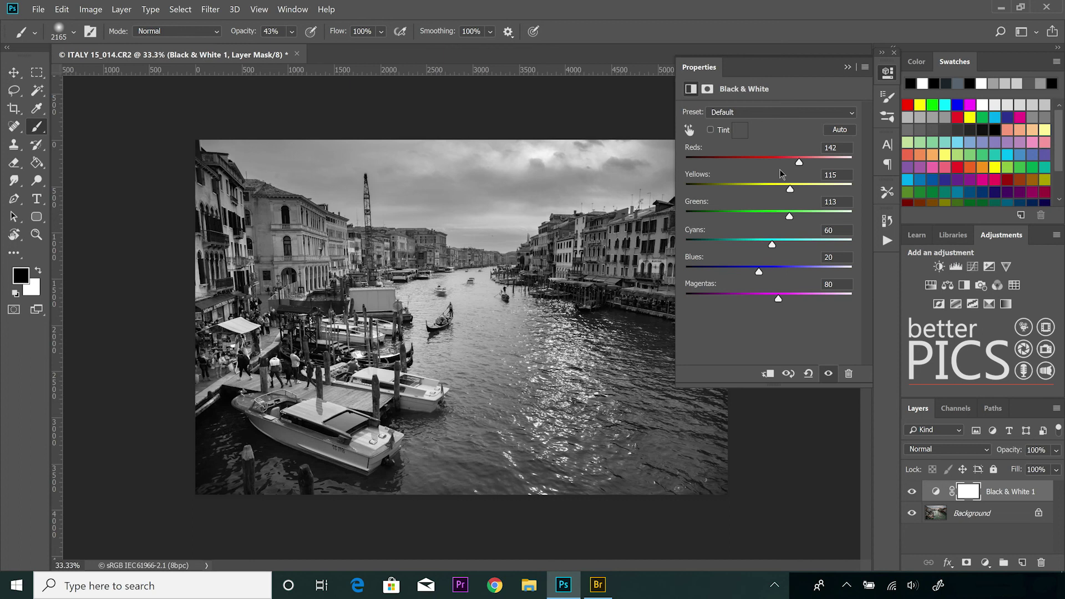
- Close the Black & White 1 Properties panel to show the Adjustments panel
click(981, 285)
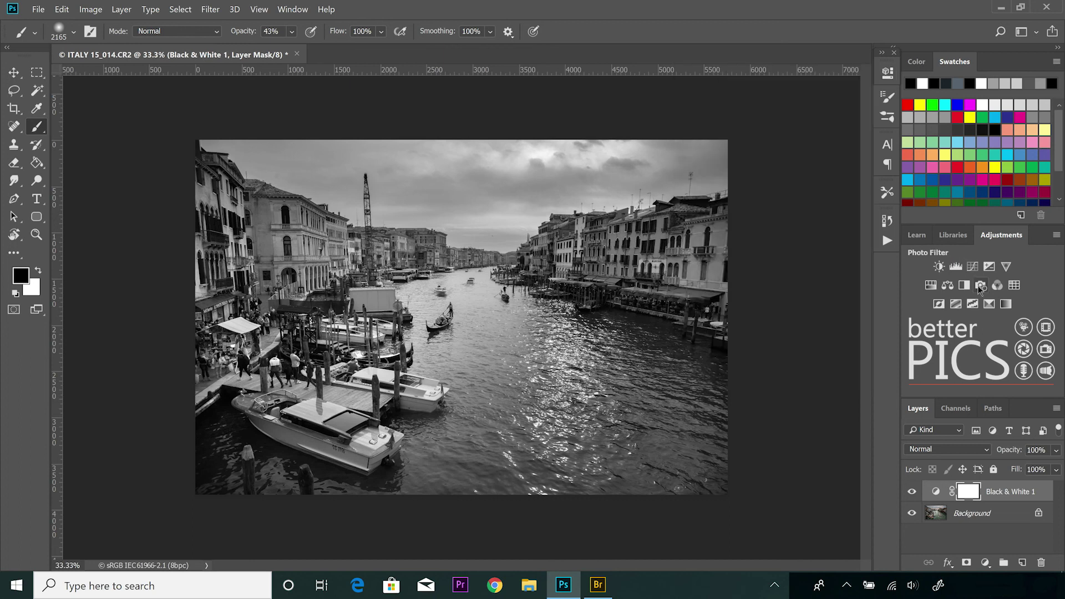